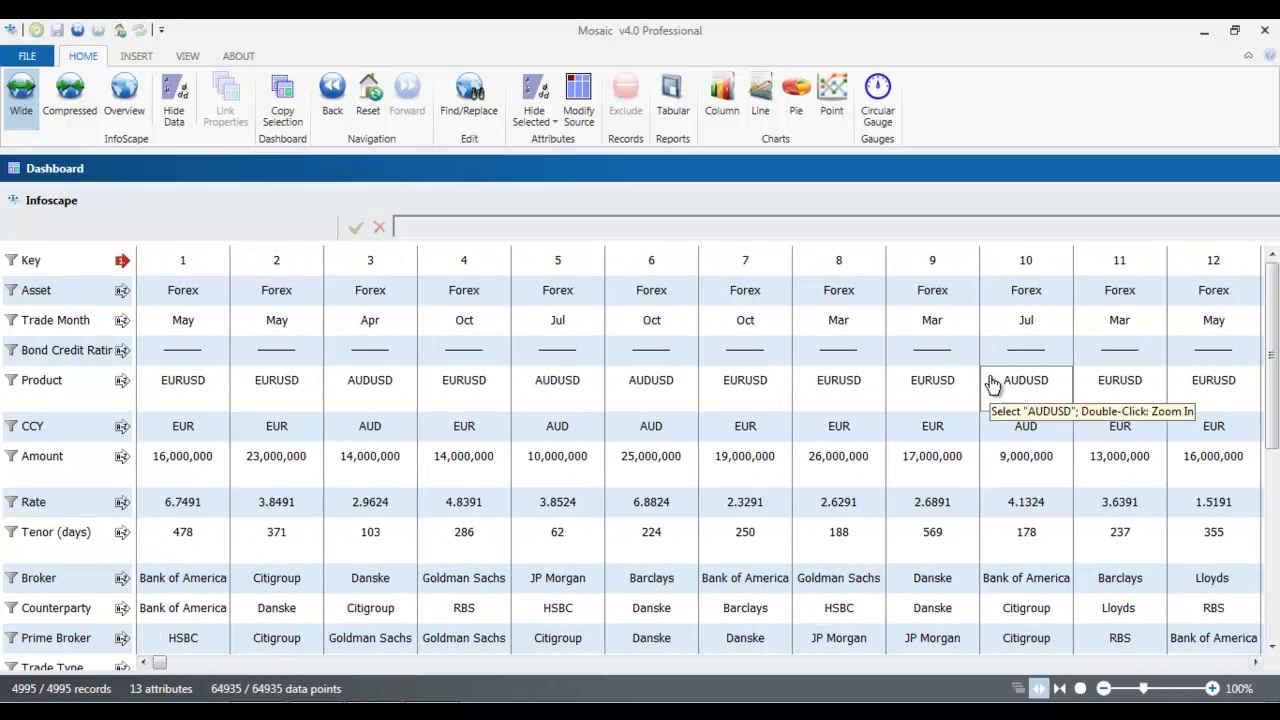
Show the Infoscape data in the Compressed view, followed by the Overview
mouse_move(1276, 312)
mouse_down()
mouse_move(1276, 372)
mouse_move(1277, 296)
mouse_up()
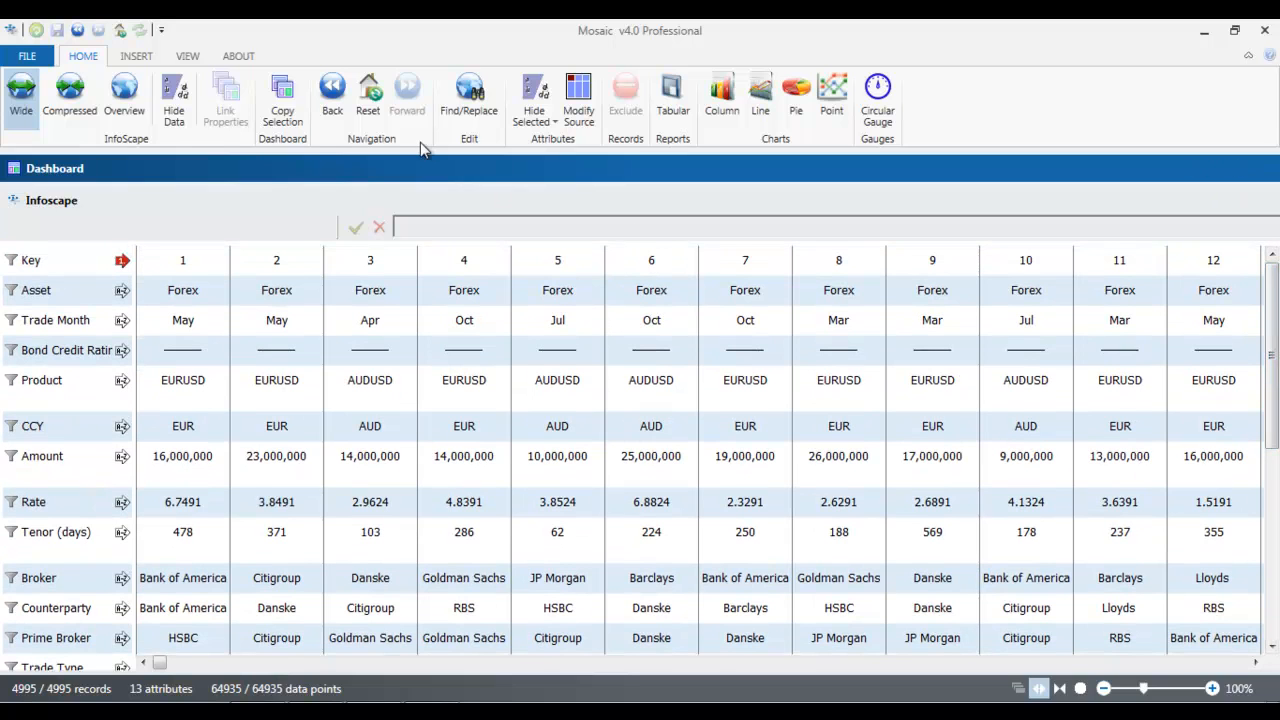
click(69, 100)
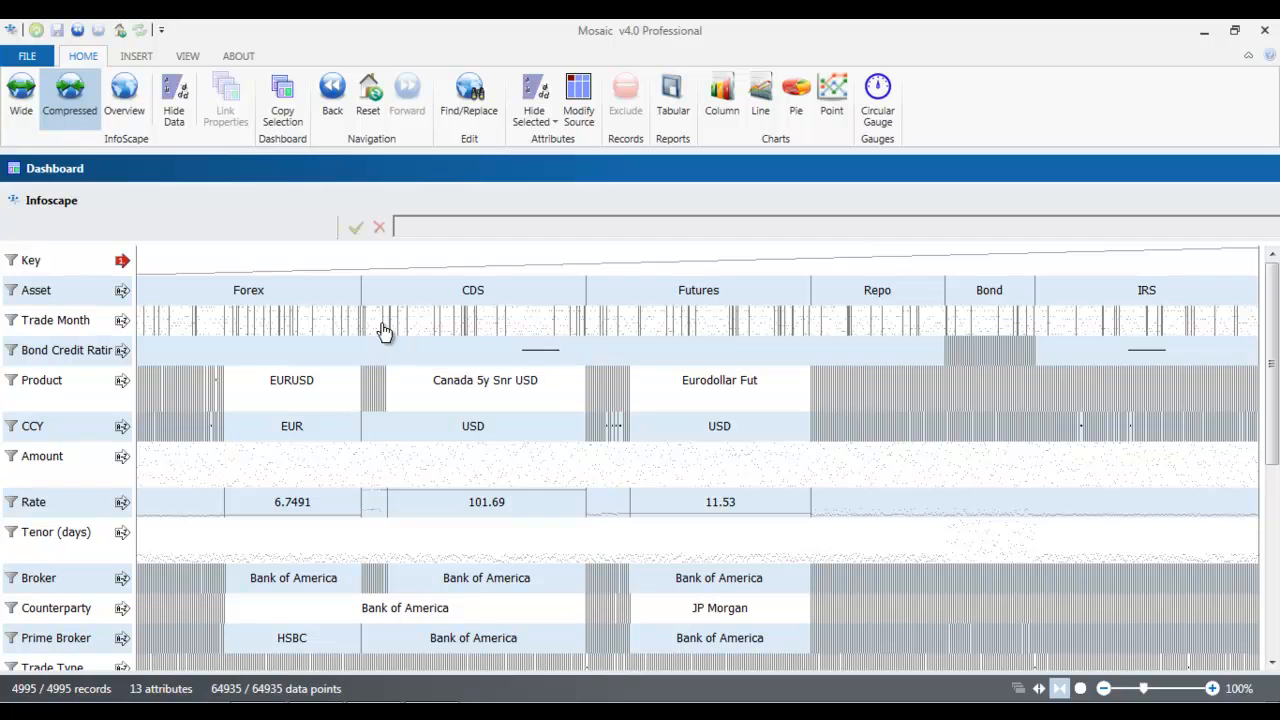
click(137, 112)
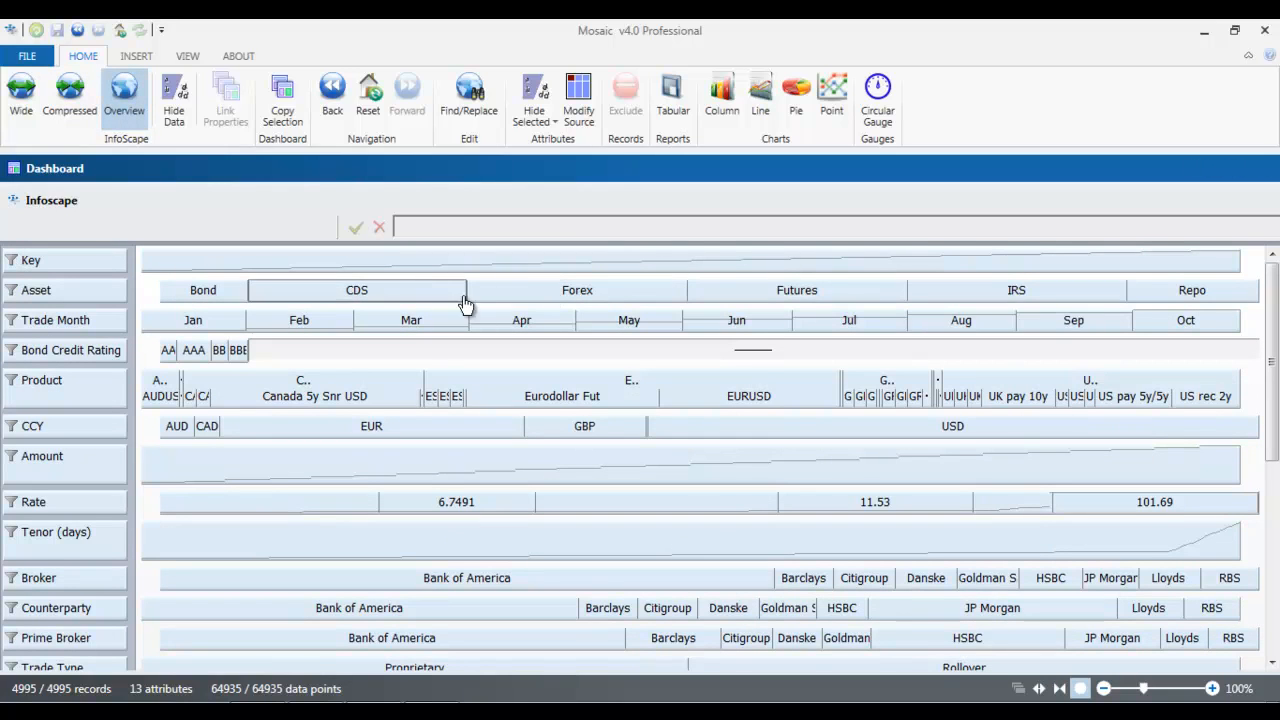
Examine the blank Bond Credit Rating value and the Asset values, including Bond and CDS, by selecting them individually
click(476, 354)
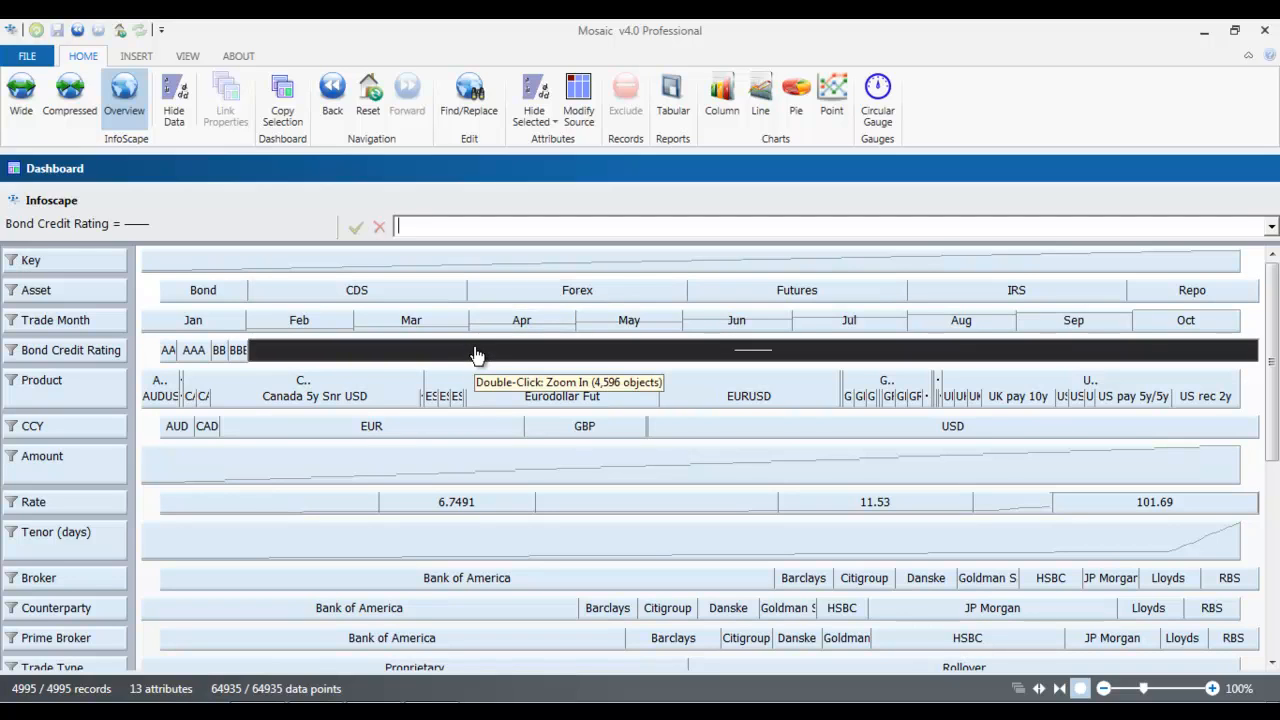
click(234, 291)
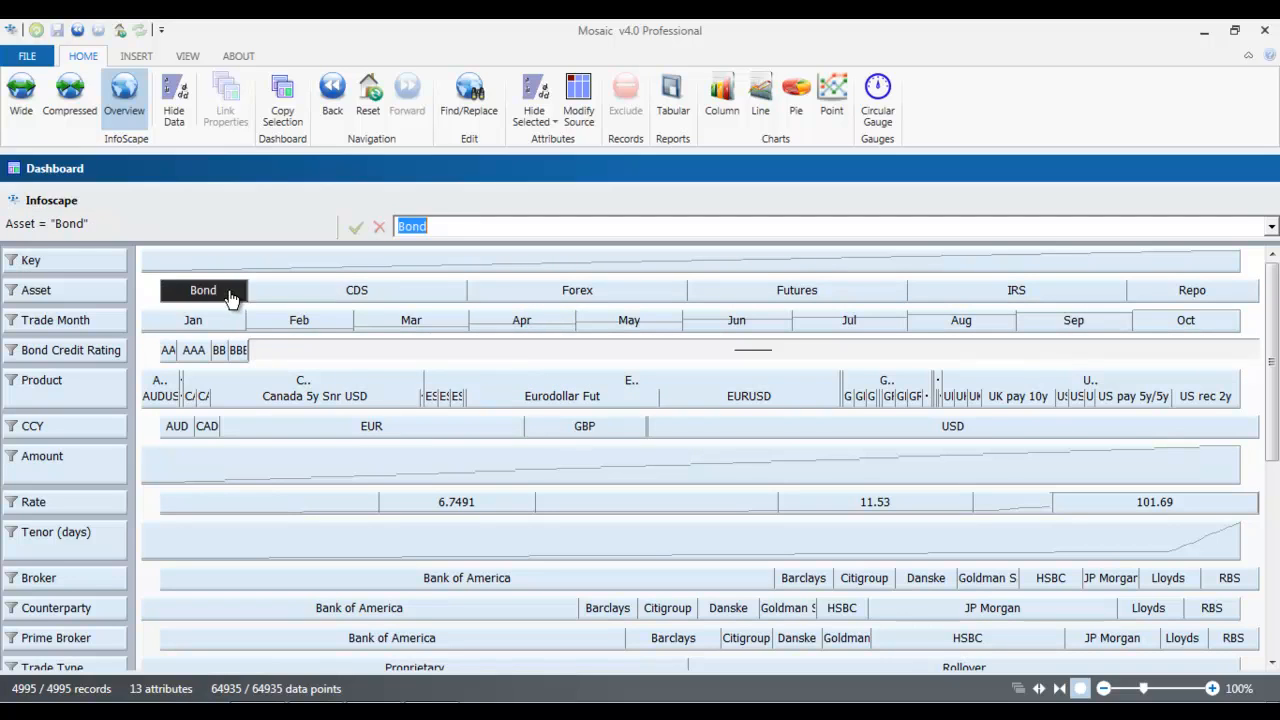
click(294, 303)
click(512, 300)
click(428, 300)
click(198, 293)
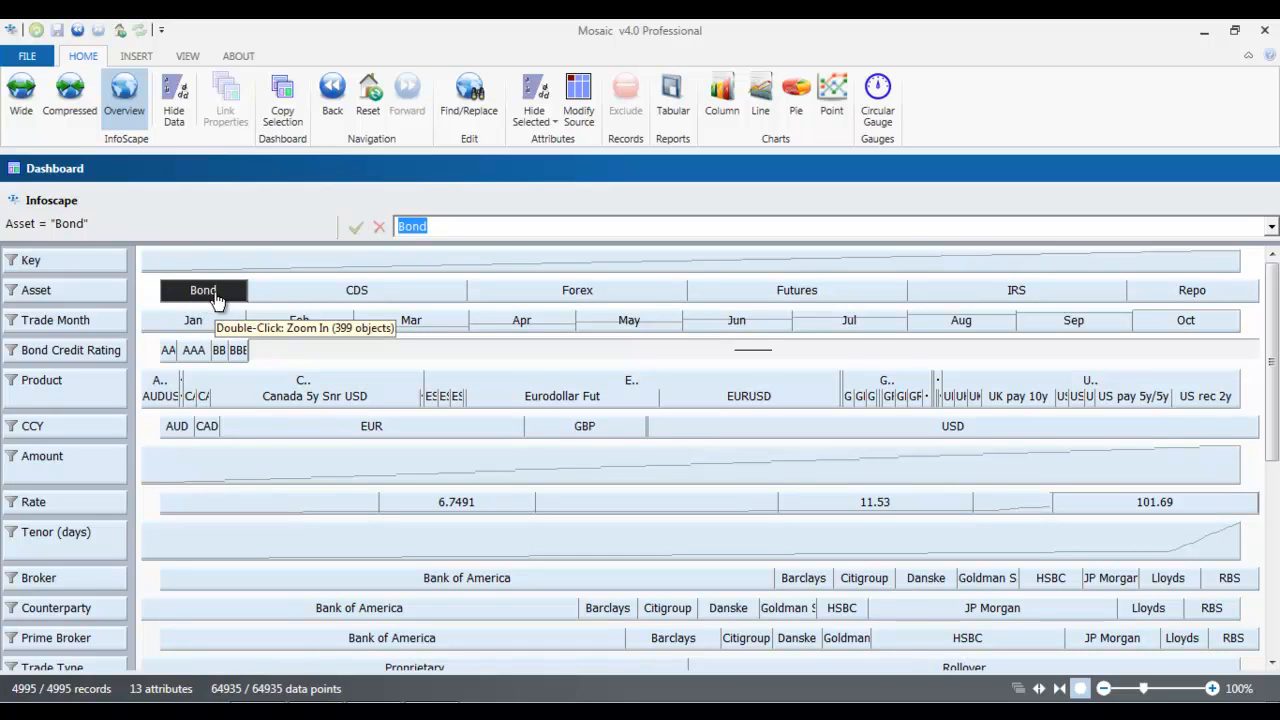
click(320, 300)
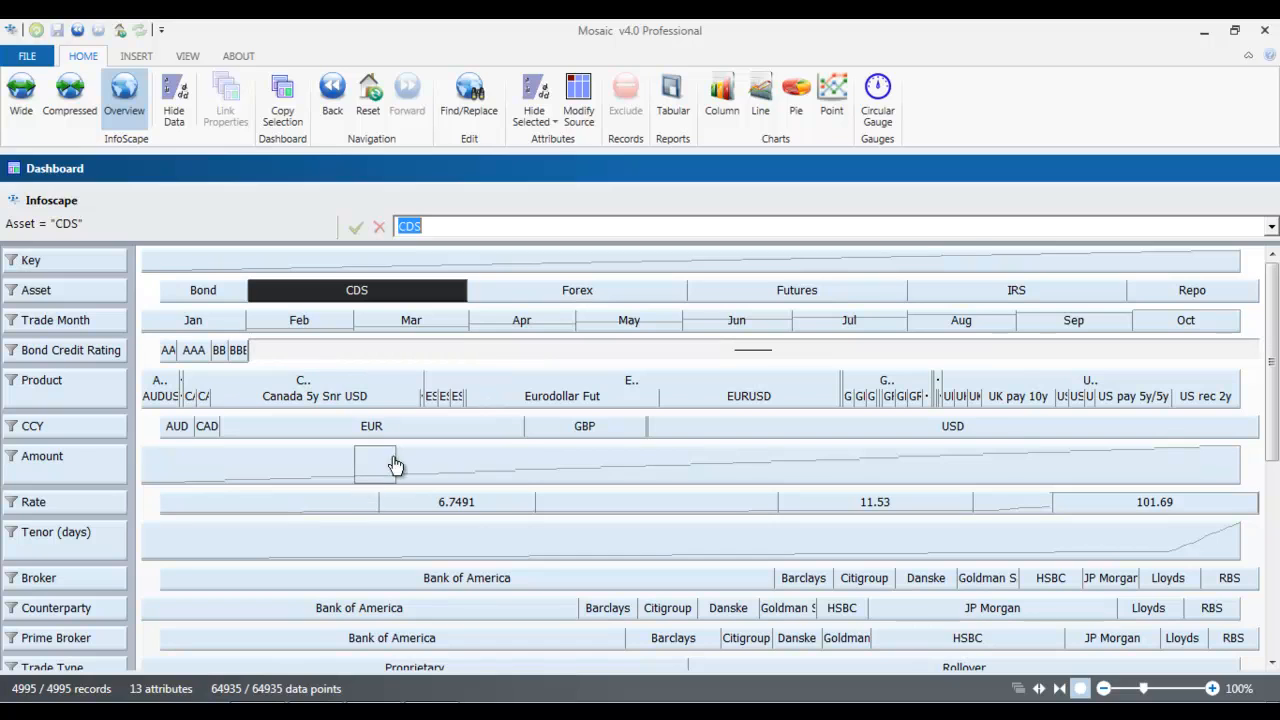
Examine the Broker and Counterparty attributes and their Bank of America values by selecting them
click(88, 583)
click(112, 612)
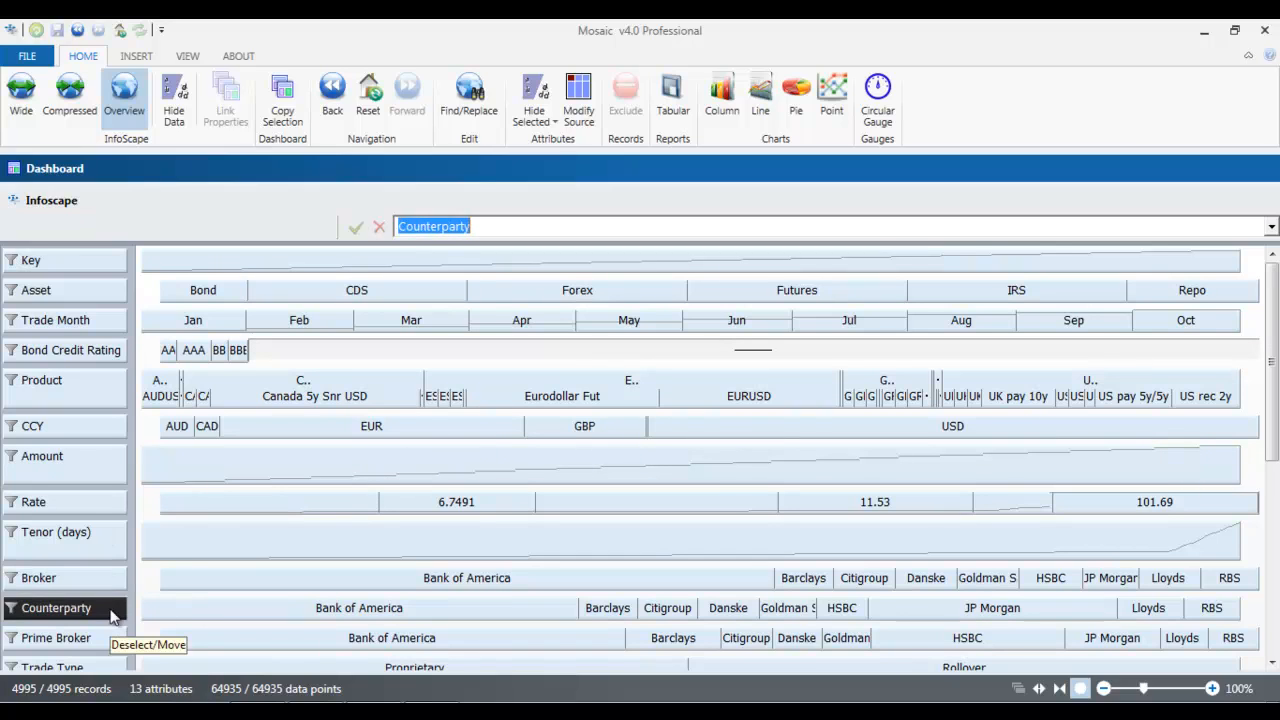
click(252, 617)
click(570, 588)
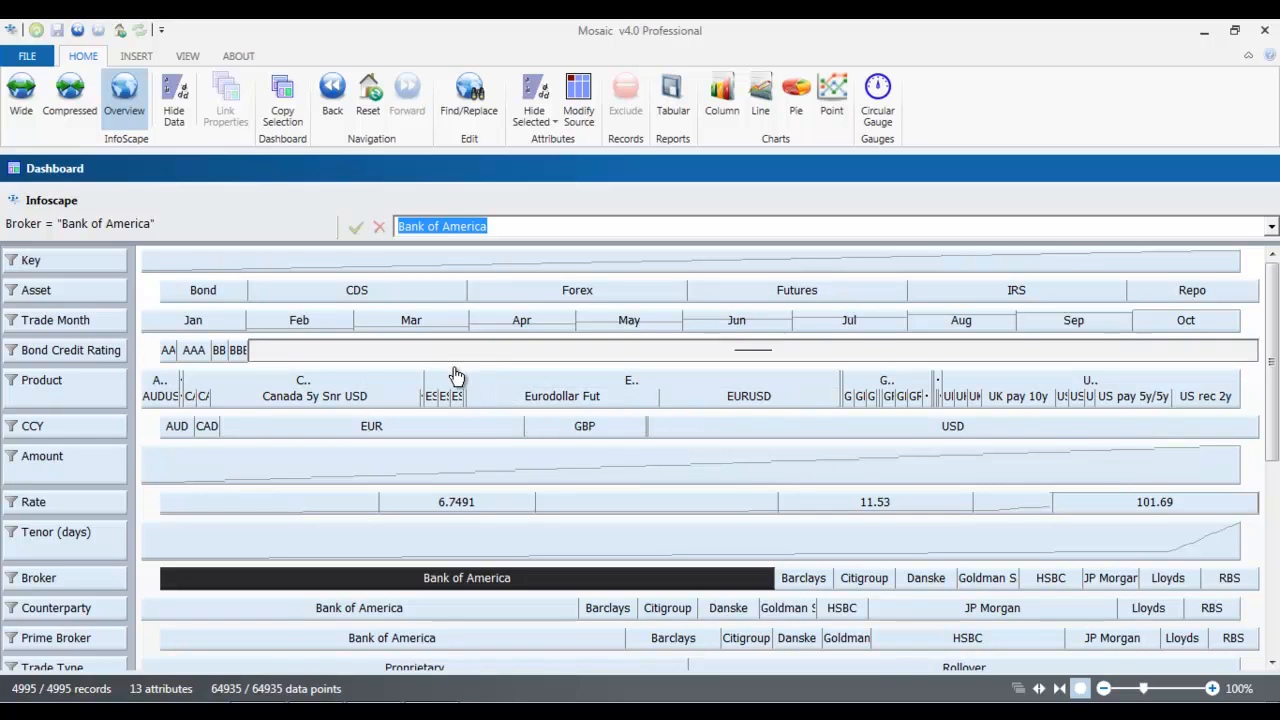
Zoom in on Bond assets traded in Jan with a Bond Credit Rating of BB
double_click(213, 295)
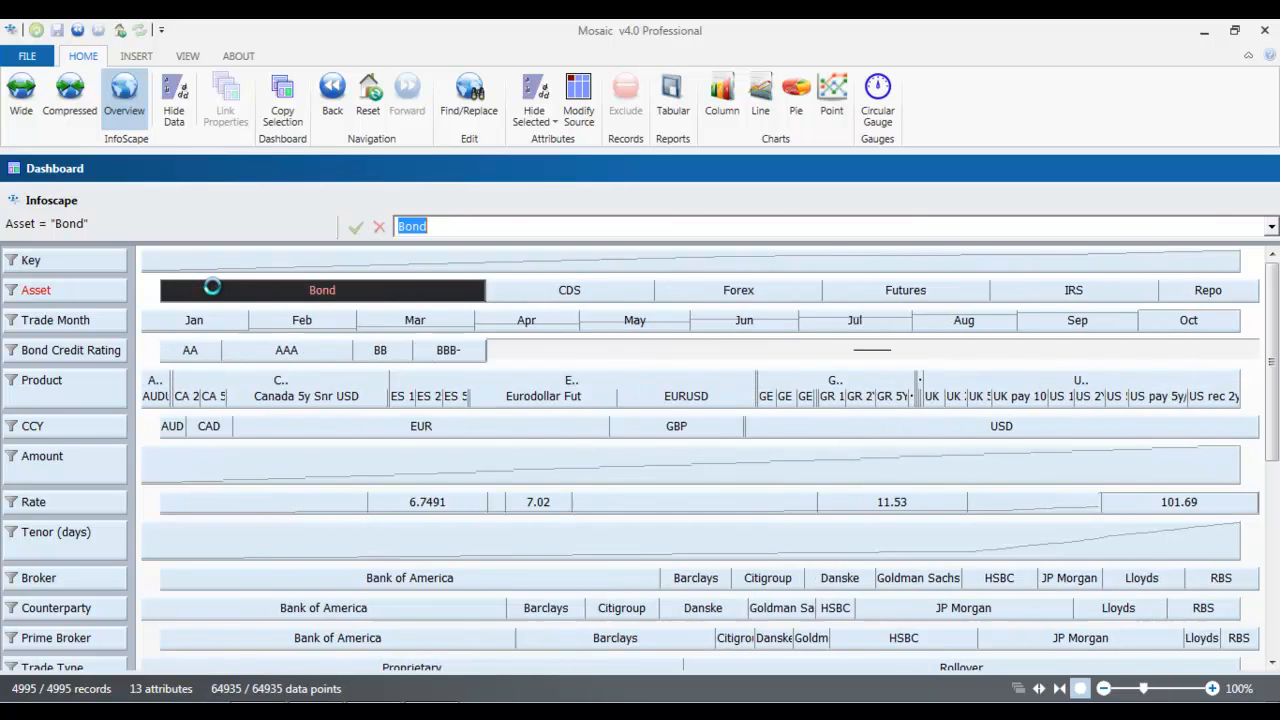
double_click(213, 318)
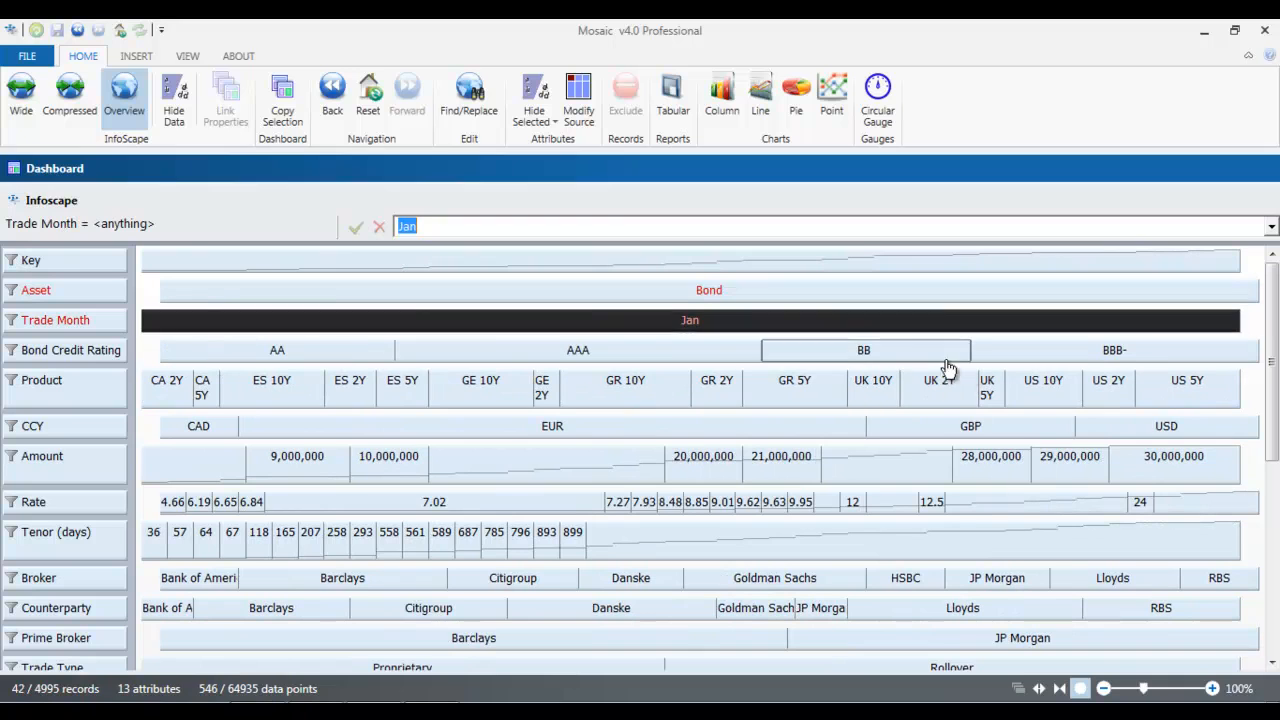
double_click(915, 352)
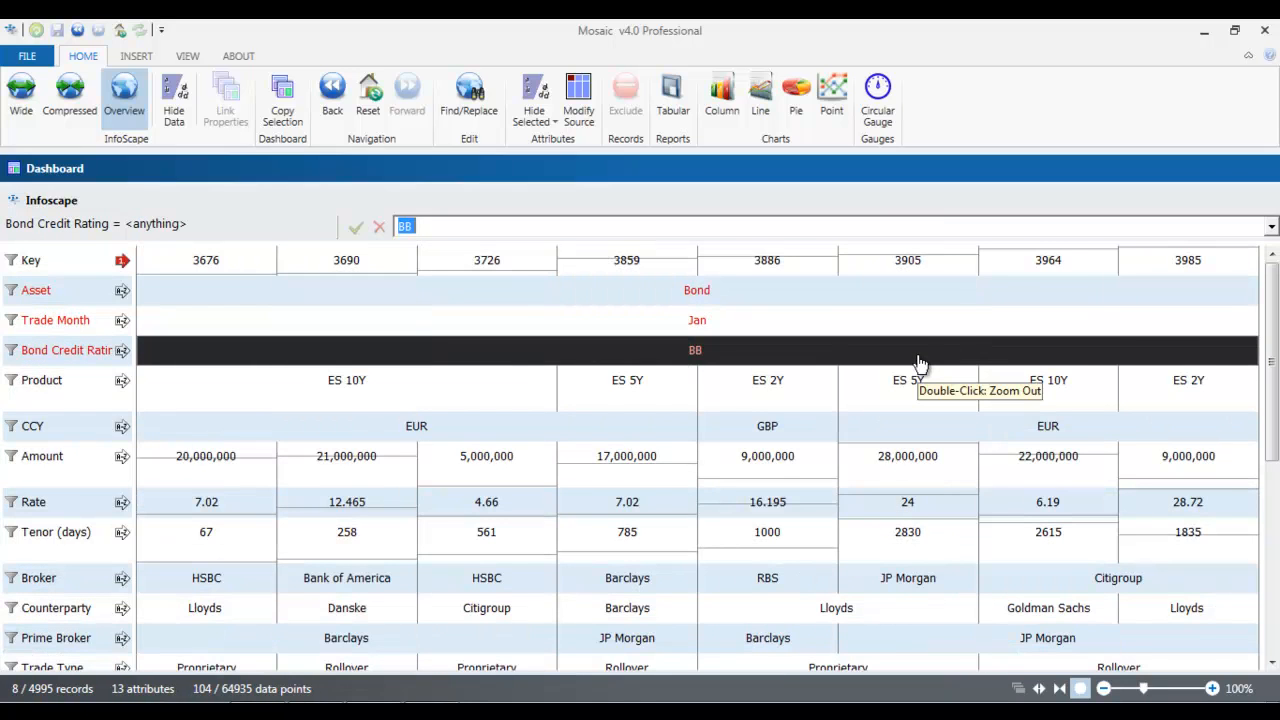
Examine the remaining records by selecting each Key value from 3676 to 3985
click(237, 268)
click(345, 266)
click(456, 268)
click(623, 263)
click(731, 263)
click(903, 260)
click(1048, 265)
click(1134, 263)
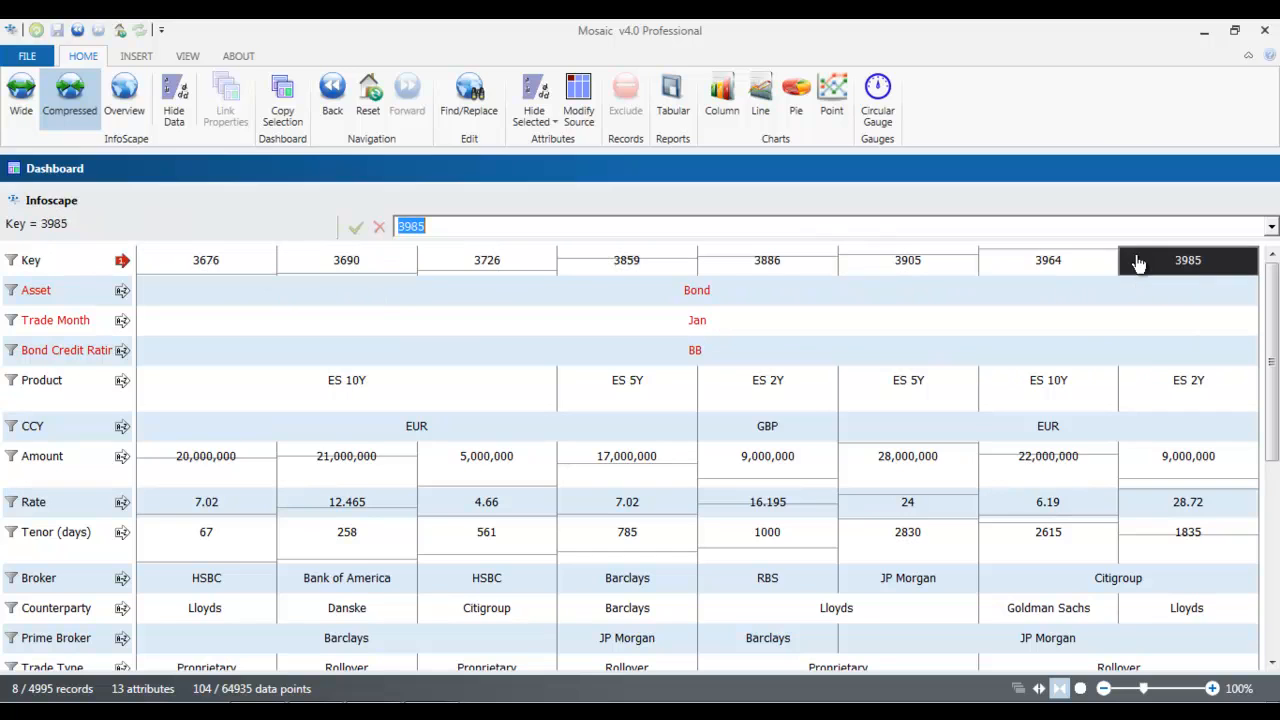
Examine the Asset, Trade Month, Bond Credit Rating, Product and CCY values of the filtered records
click(727, 297)
click(731, 325)
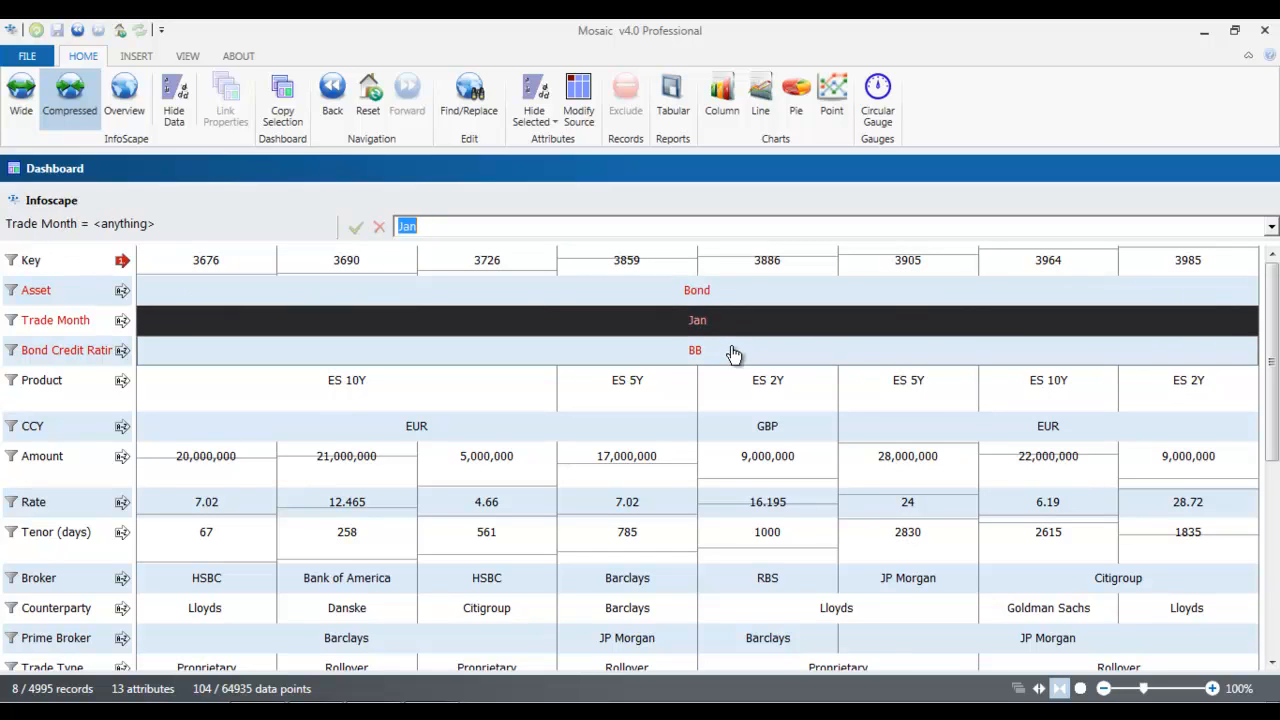
click(731, 351)
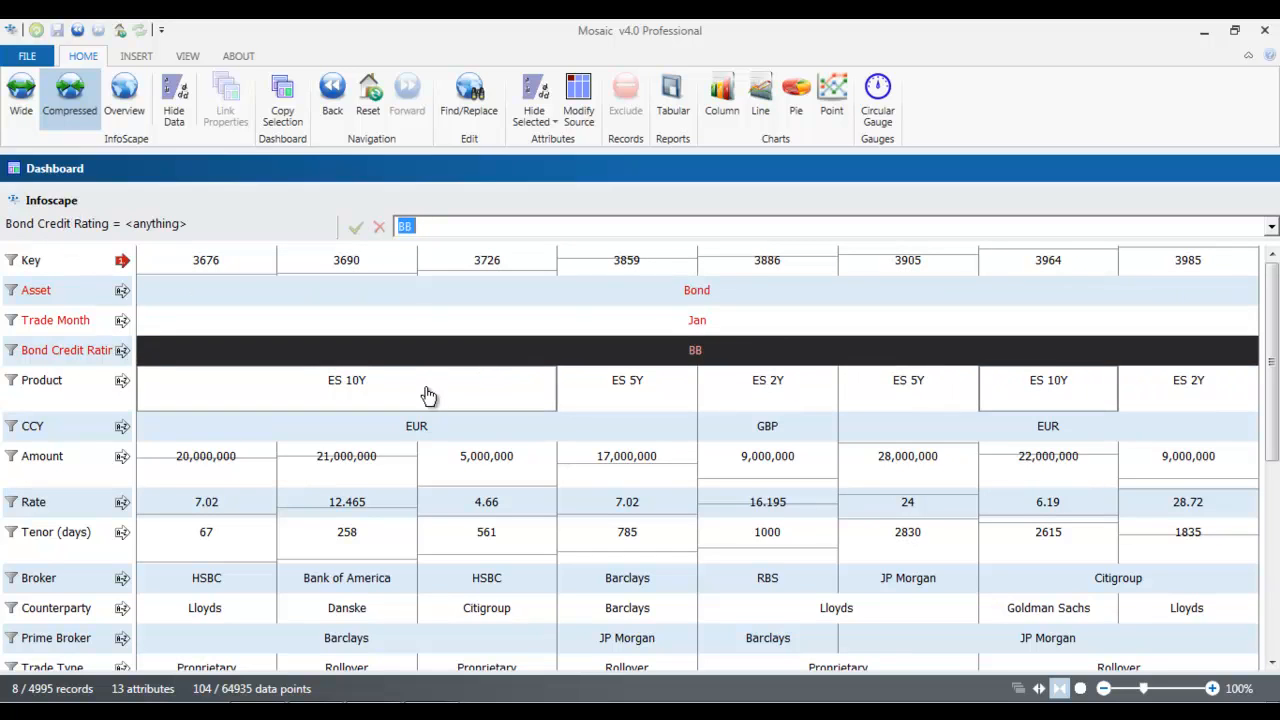
click(429, 395)
click(608, 389)
click(745, 391)
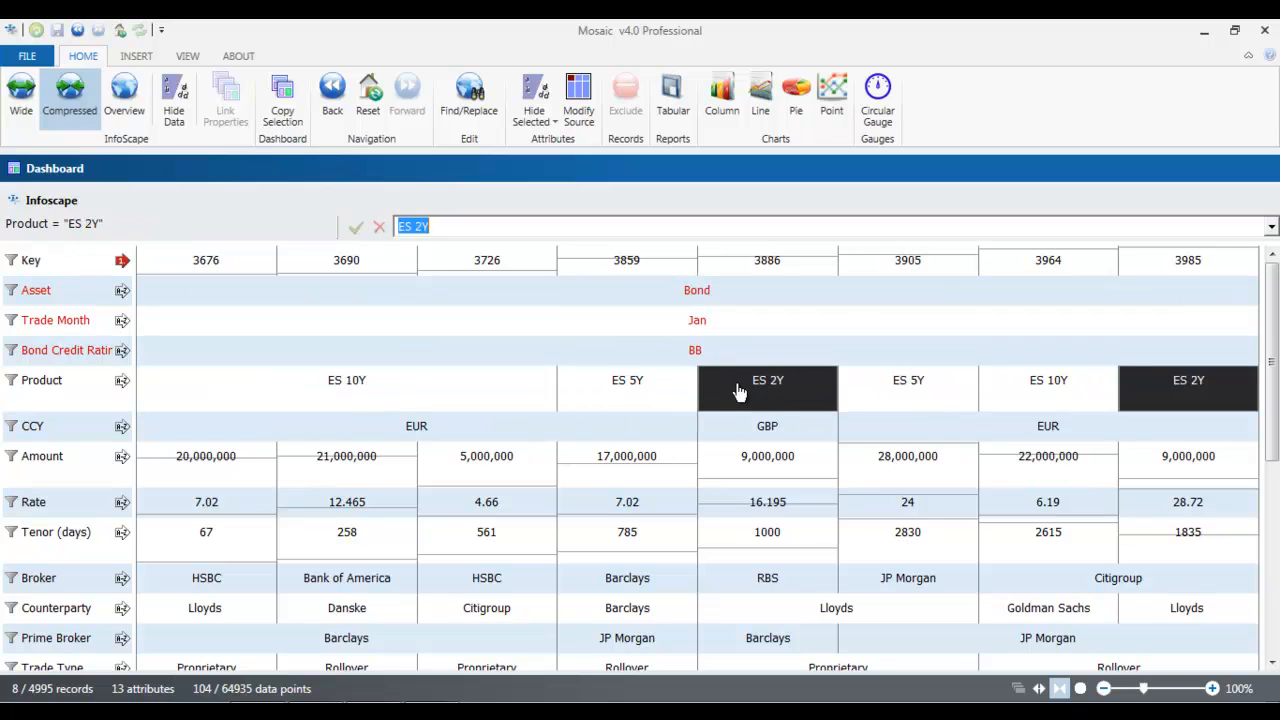
click(645, 434)
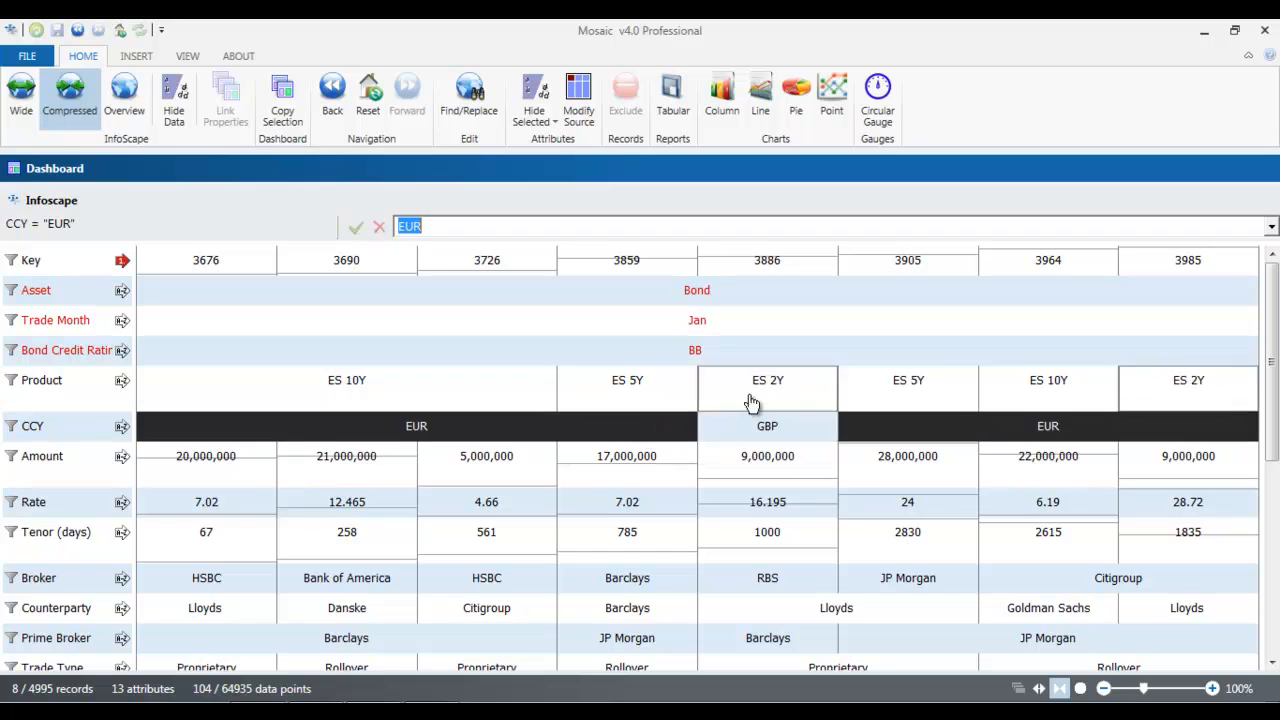
click(618, 292)
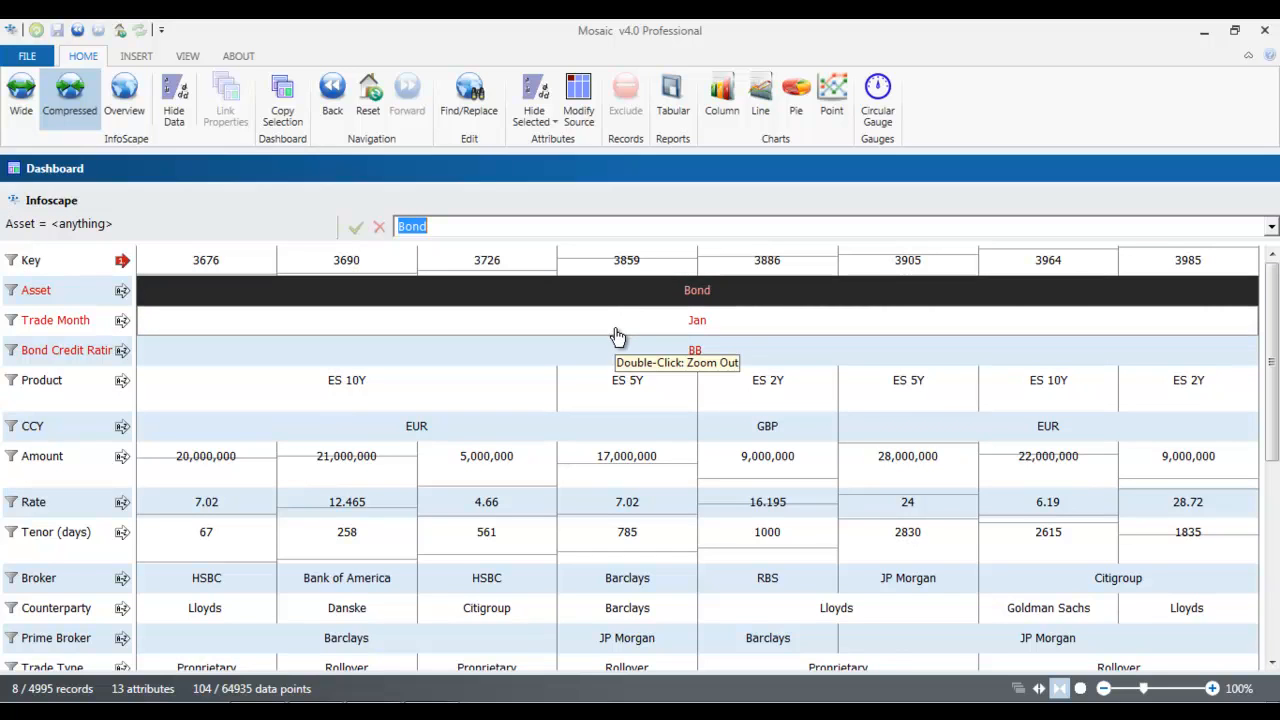
click(636, 427)
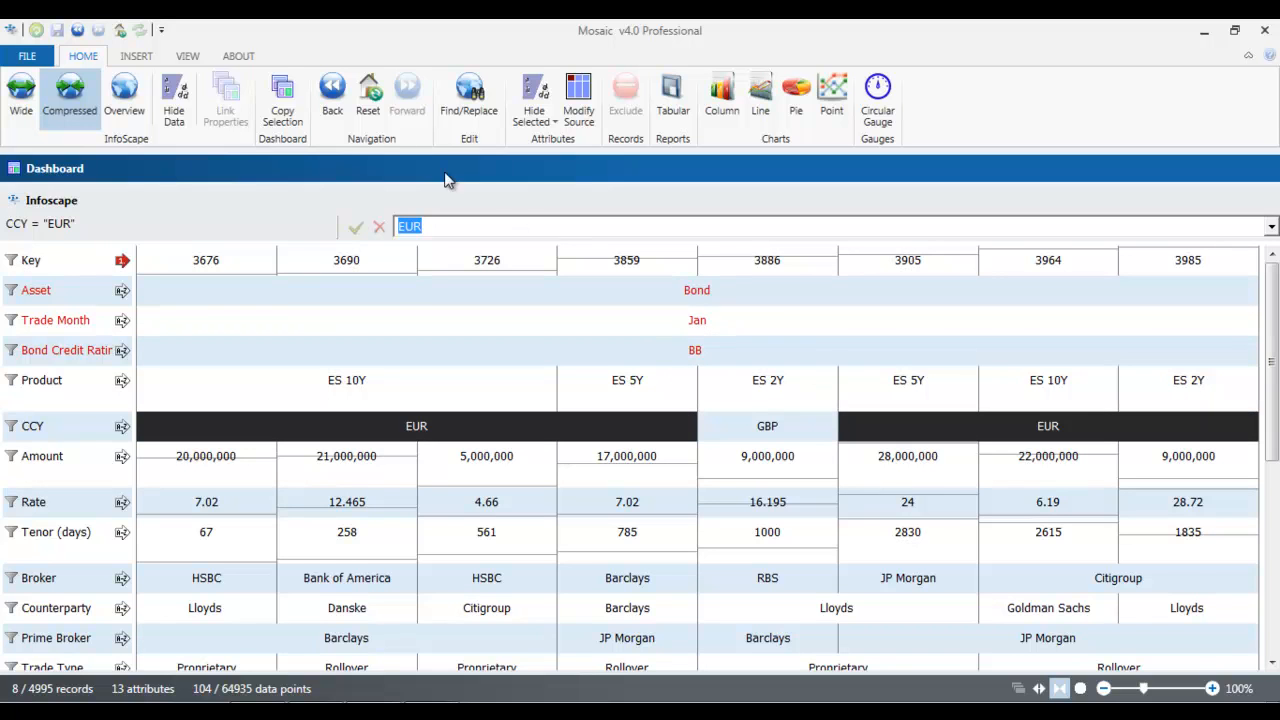
Reset the navigation to all records and display them in the Overview
click(370, 110)
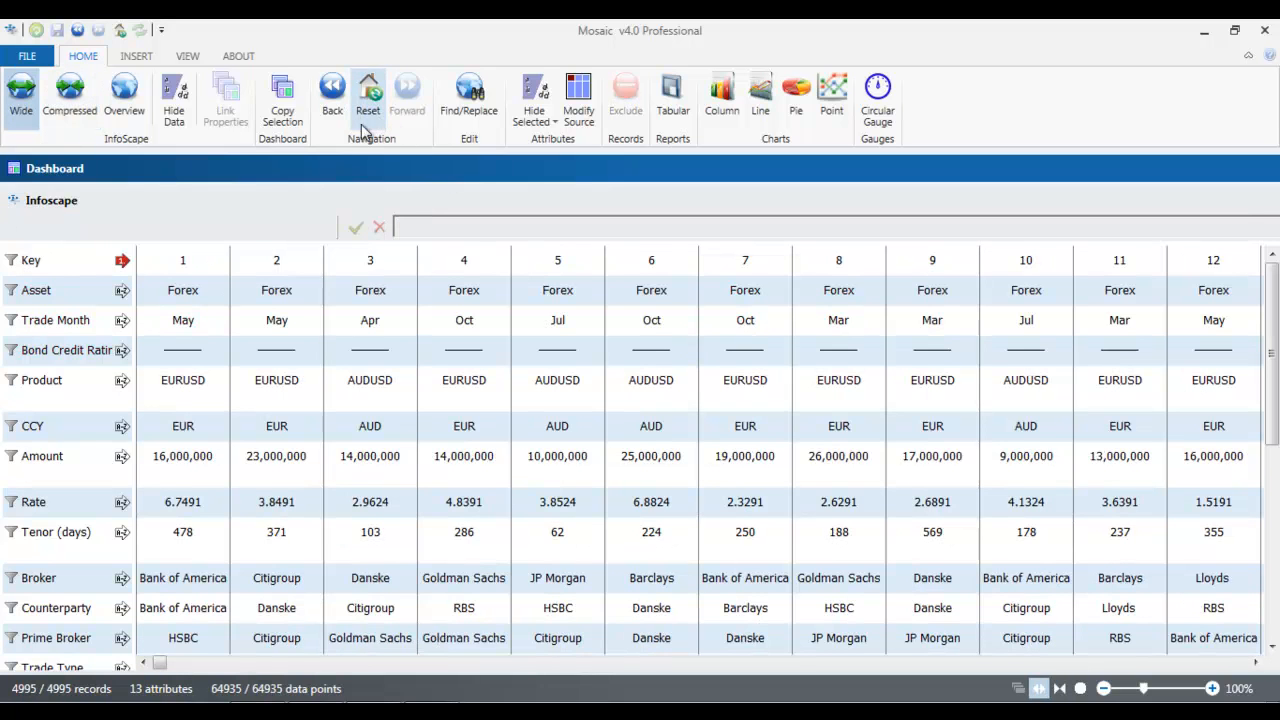
click(123, 93)
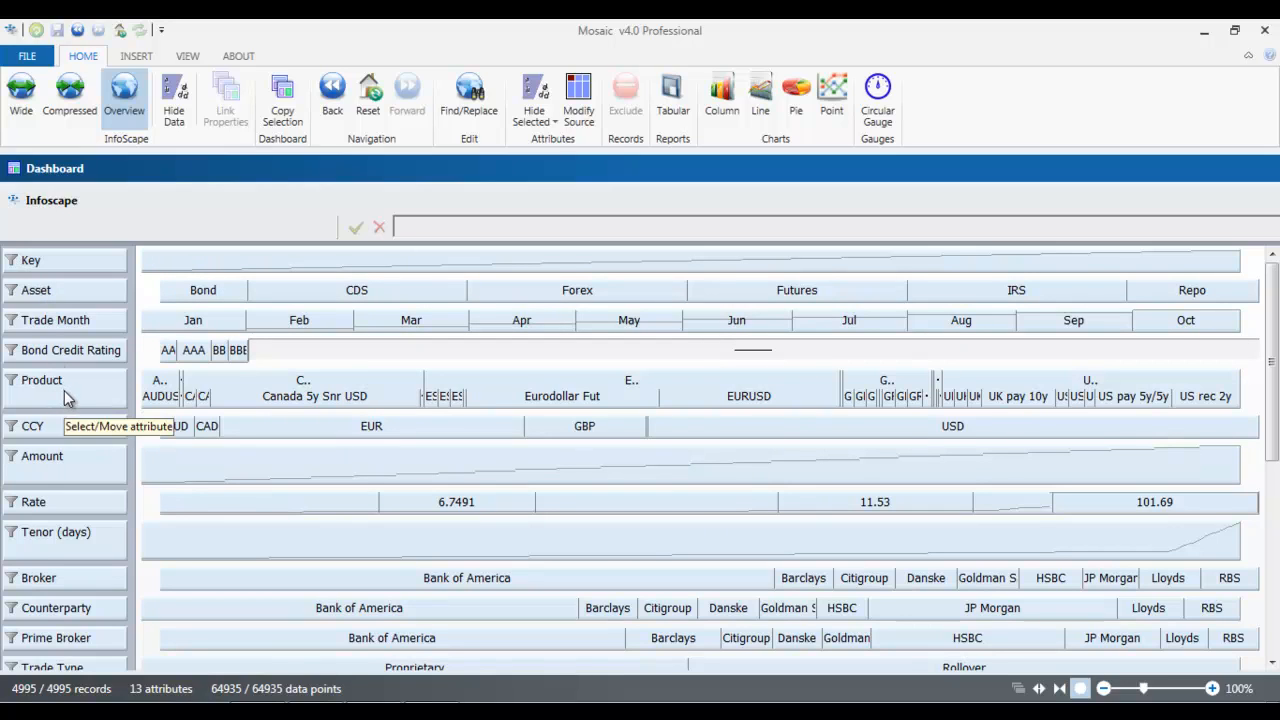
Move the Counterparty attribute directly below Key and increase the height of the Amount row
drag(68, 606, 85, 305)
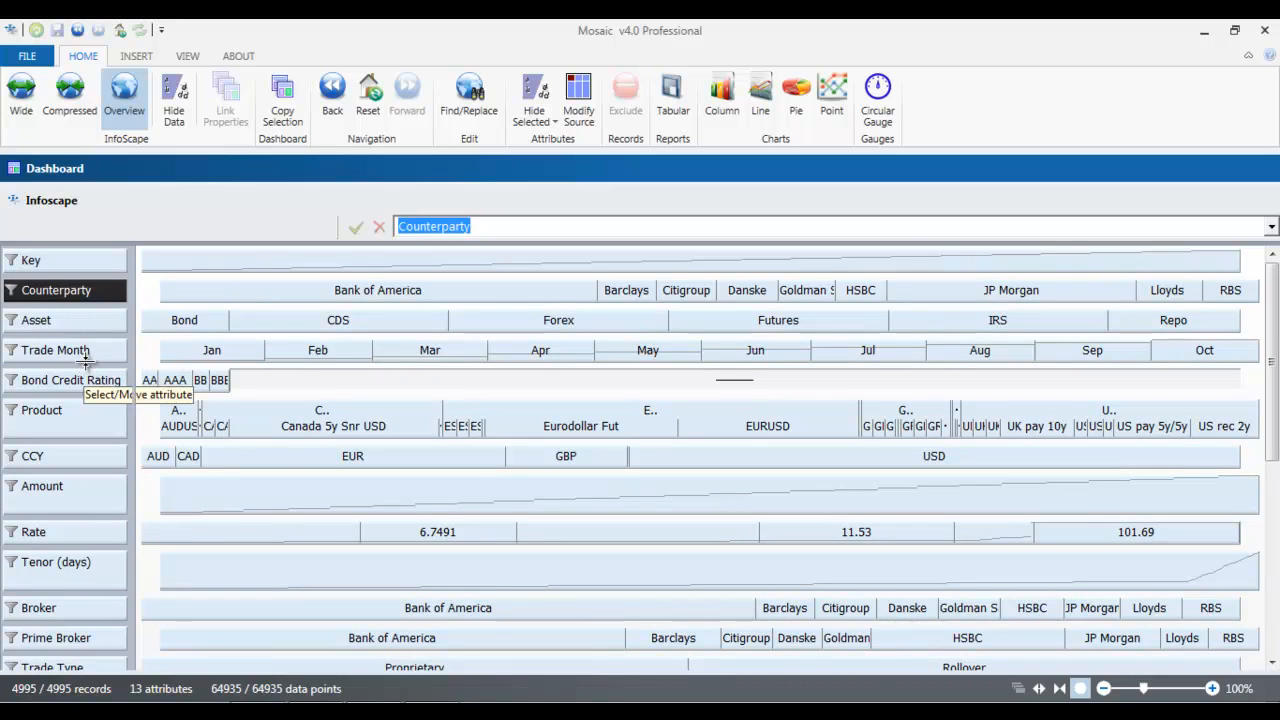
drag(84, 515, 86, 596)
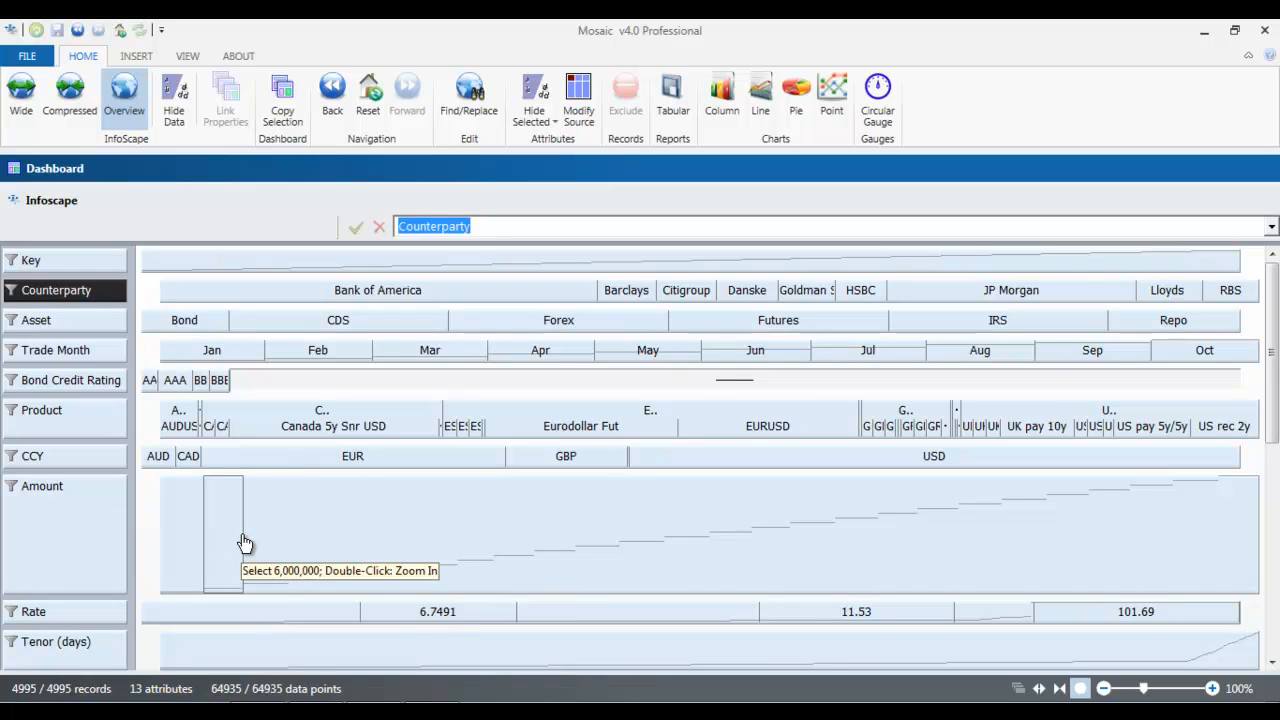
Insert a header below Bond Credit Rating and name it SECURITY INFO
right_click(89, 378)
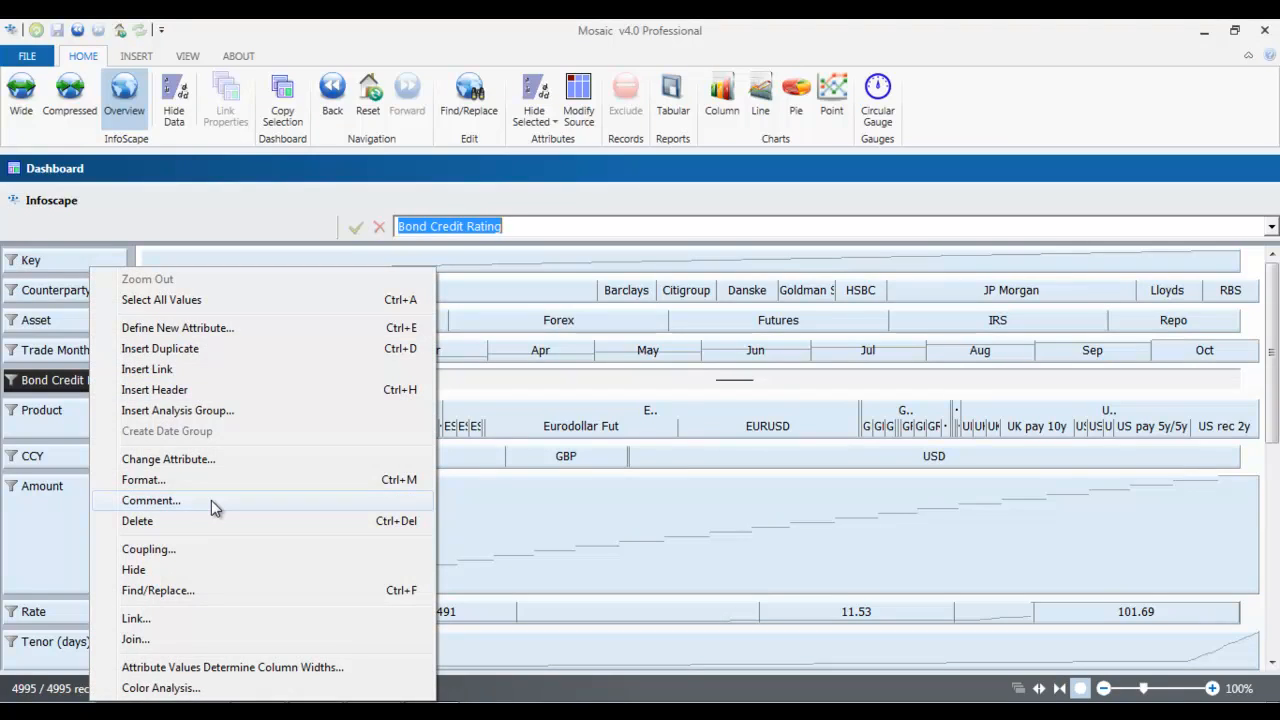
click(214, 389)
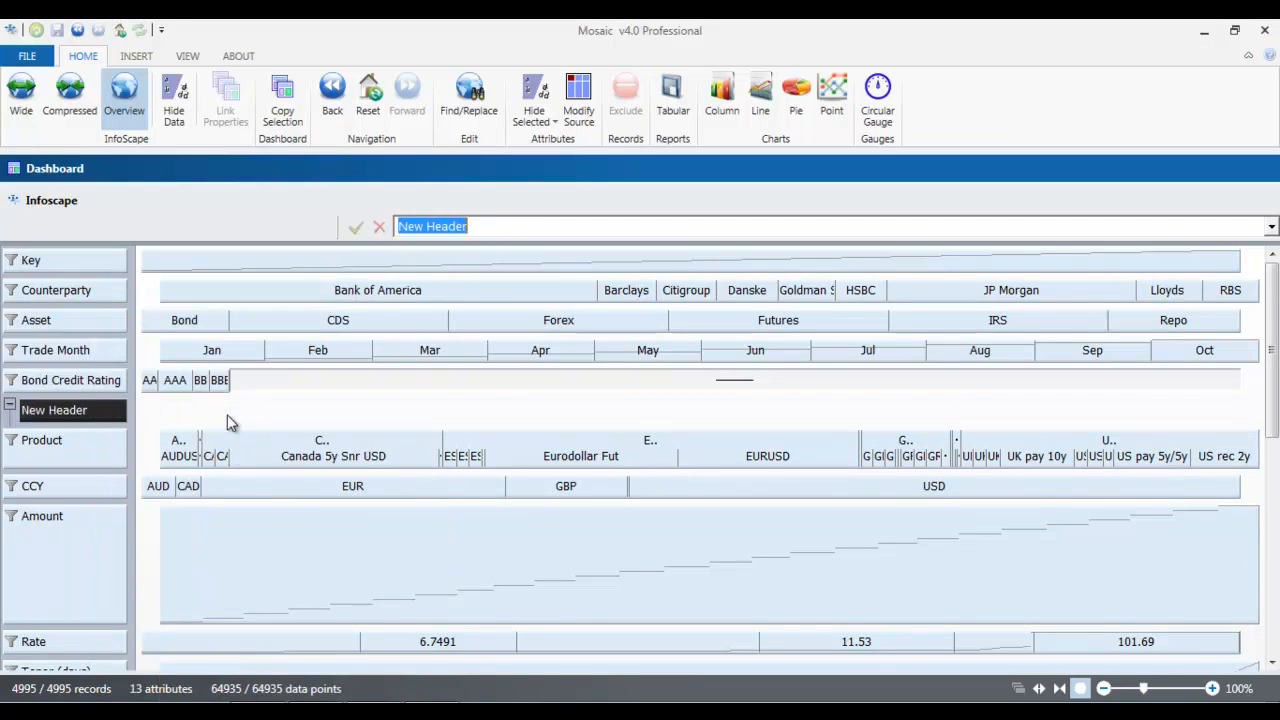
text(sE)
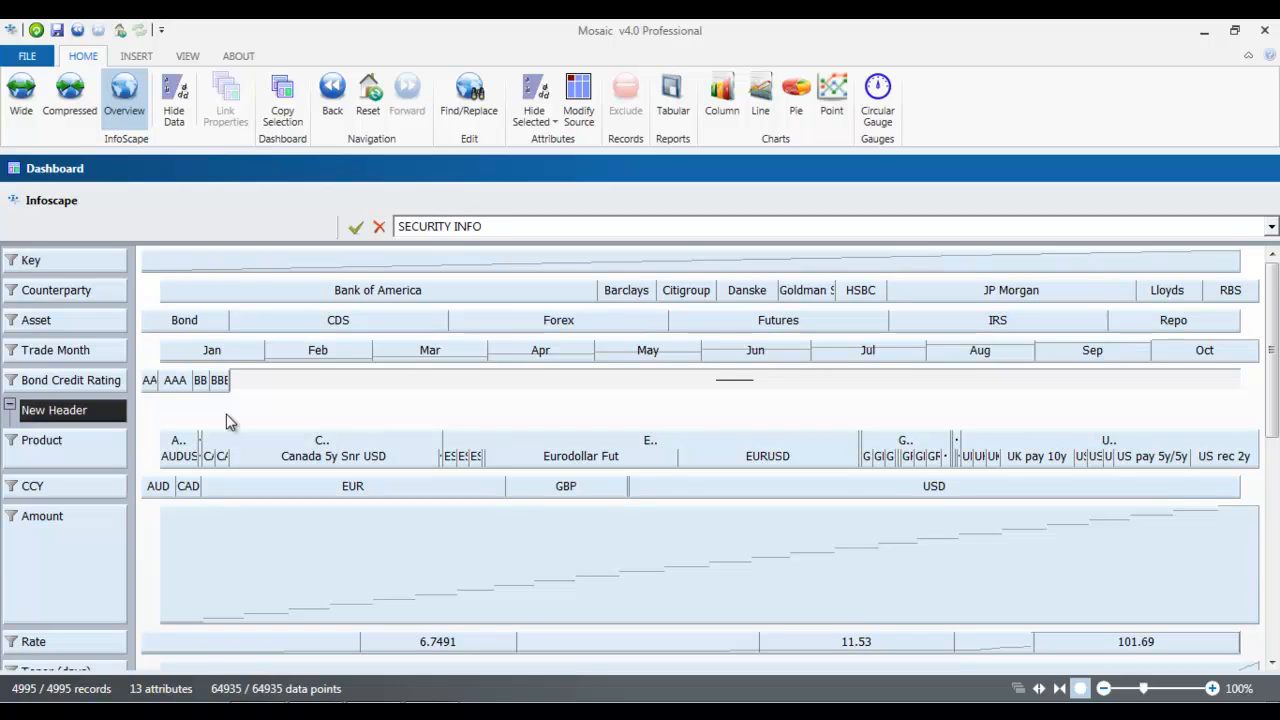
key(Return)
Move the CCY, Rate and Tenor (days) attributes under the SECURITY INFO header
drag(95, 486, 78, 440)
drag(88, 648, 70, 470)
drag(89, 663, 80, 440)
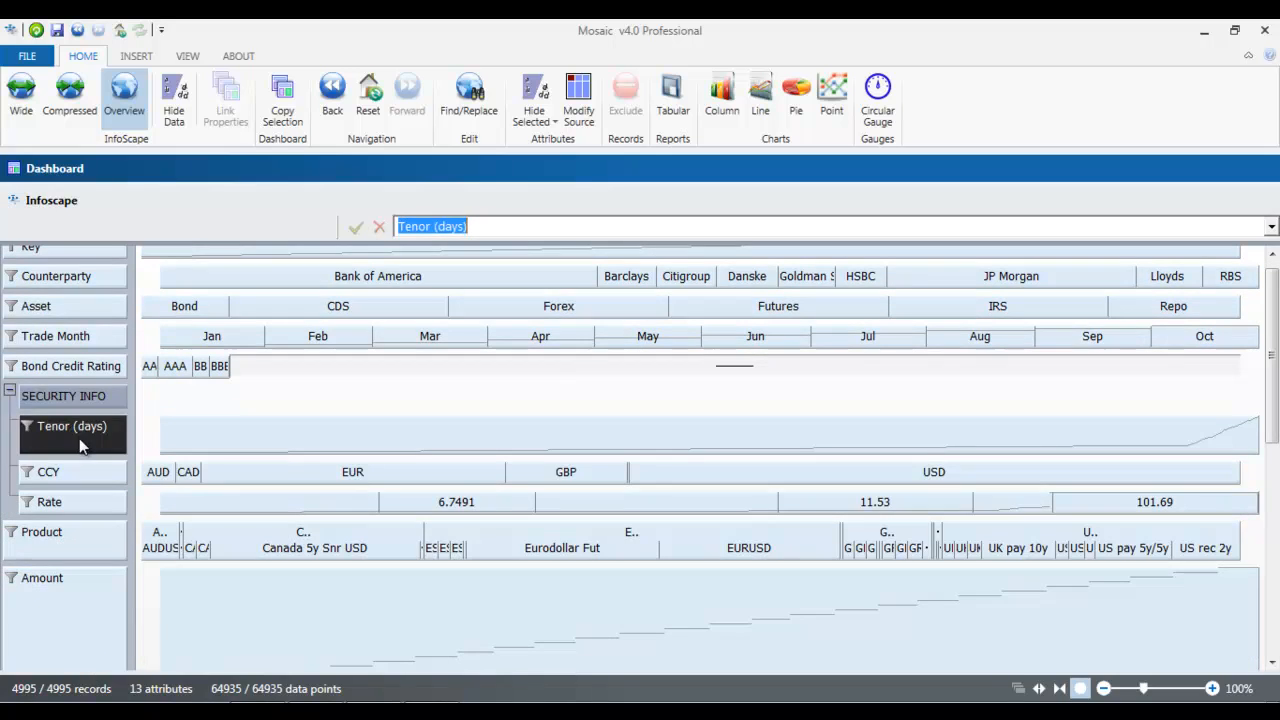
Move the collapsed SECURITY INFO group below Trade Type and reduce the height of the Amount row
click(12, 396)
drag(65, 396, 133, 675)
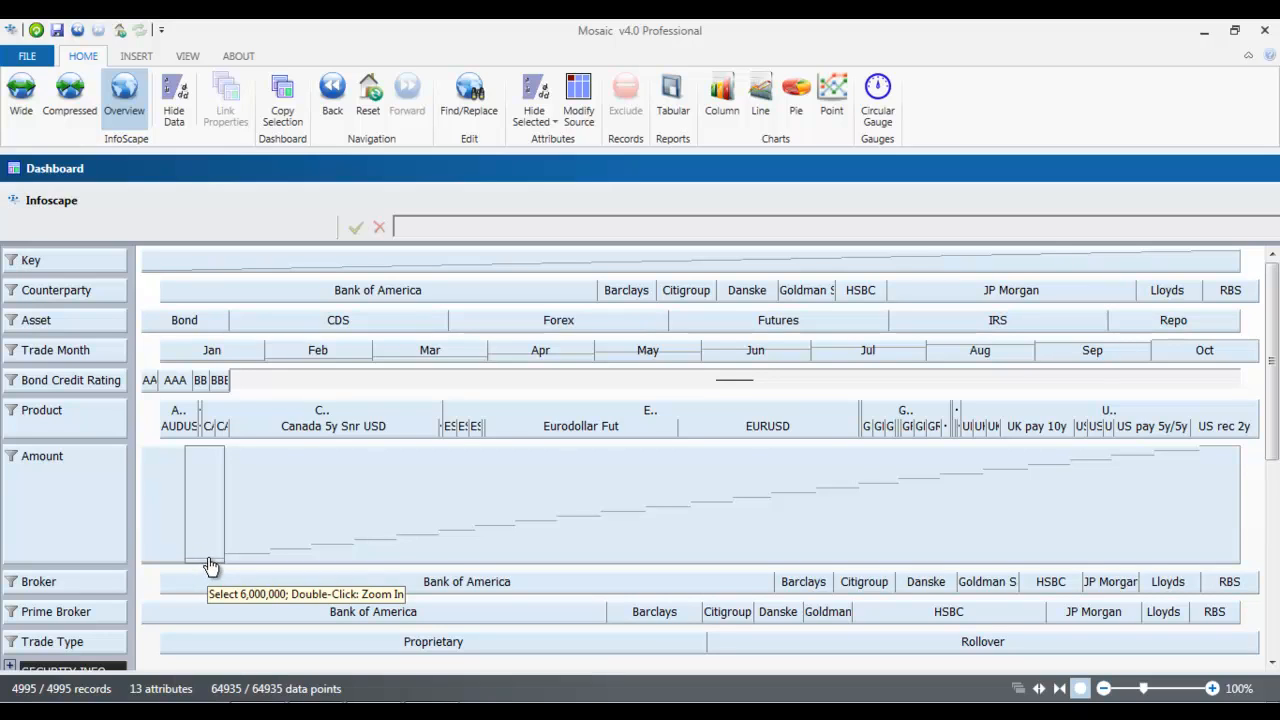
drag(105, 565, 96, 484)
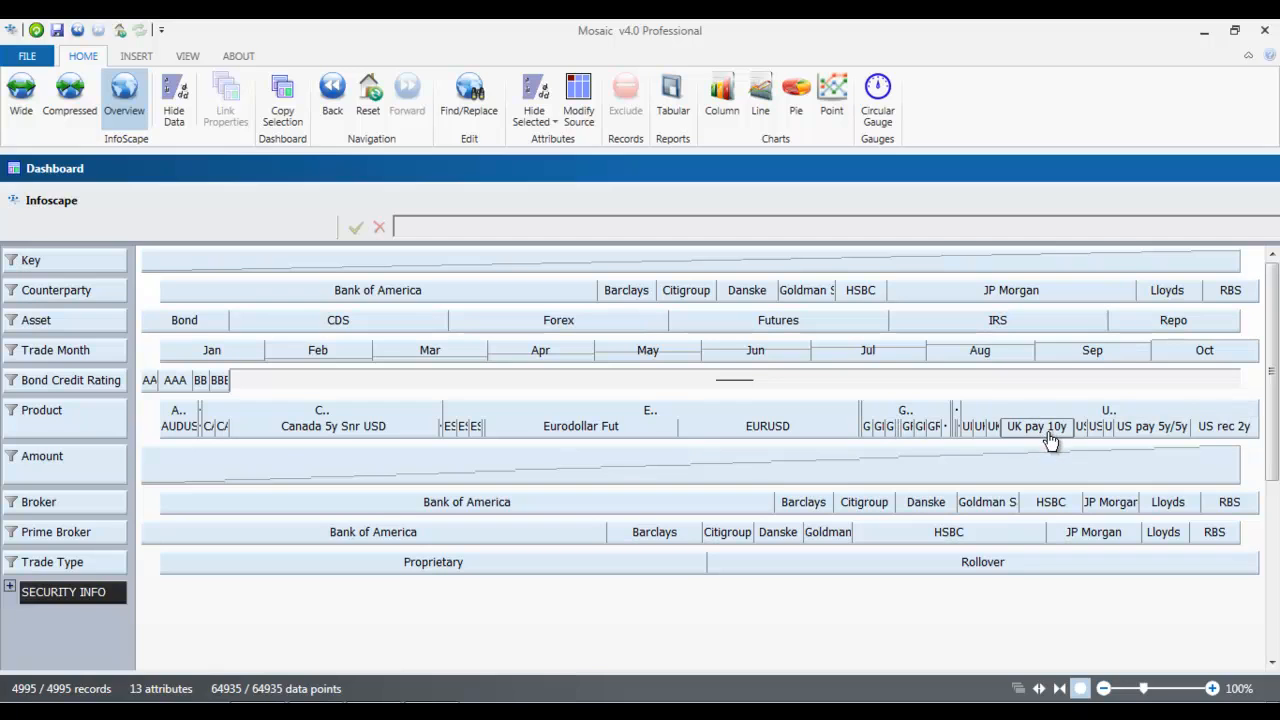
Open the value list of the Product attribute and pin it open higher on the screen
click(13, 418)
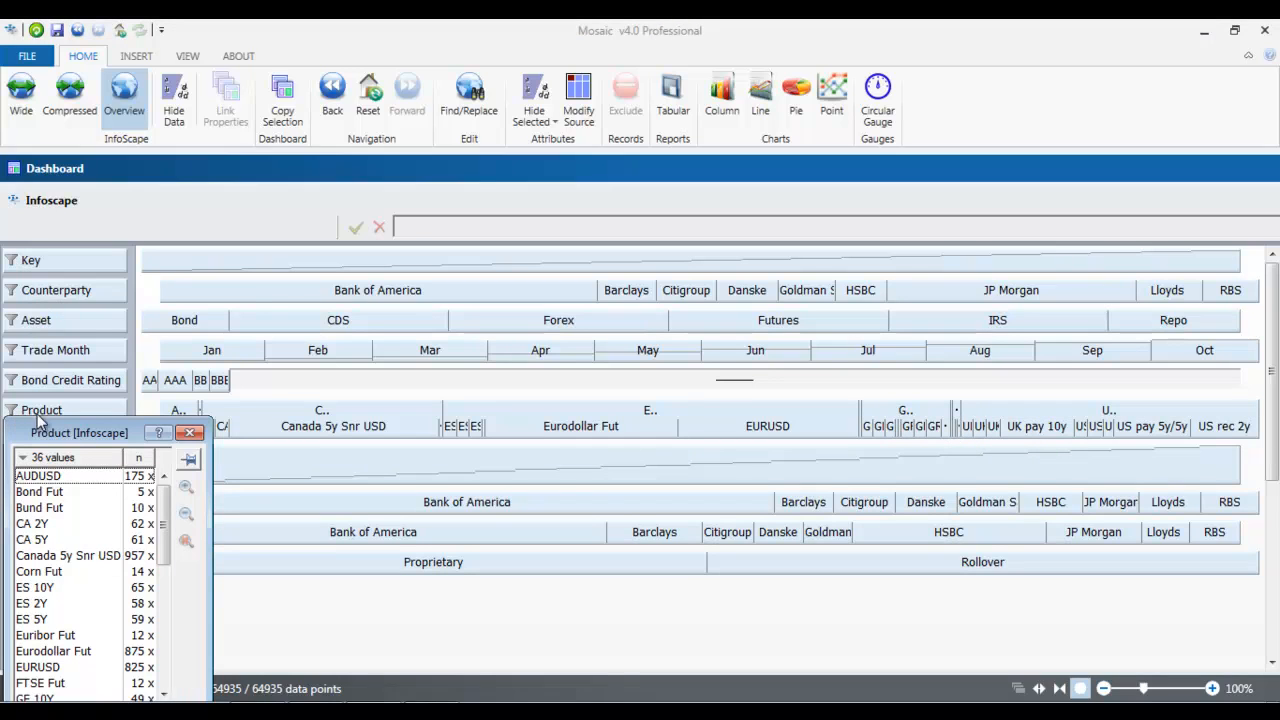
drag(47, 421, 116, 196)
click(194, 229)
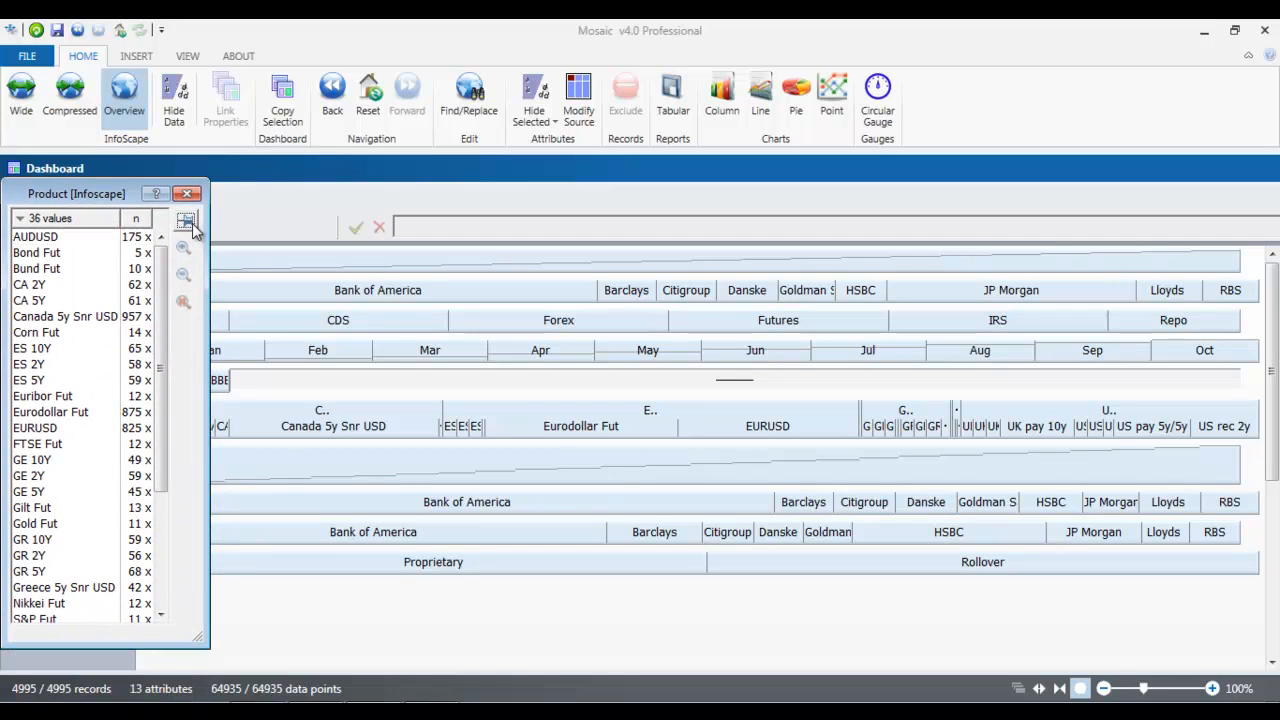
Select Gilt Fut, GR 10Y, GR 5Y, Nikkei Fut and Short Stlg Fut in the Product value list
drag(163, 264, 167, 254)
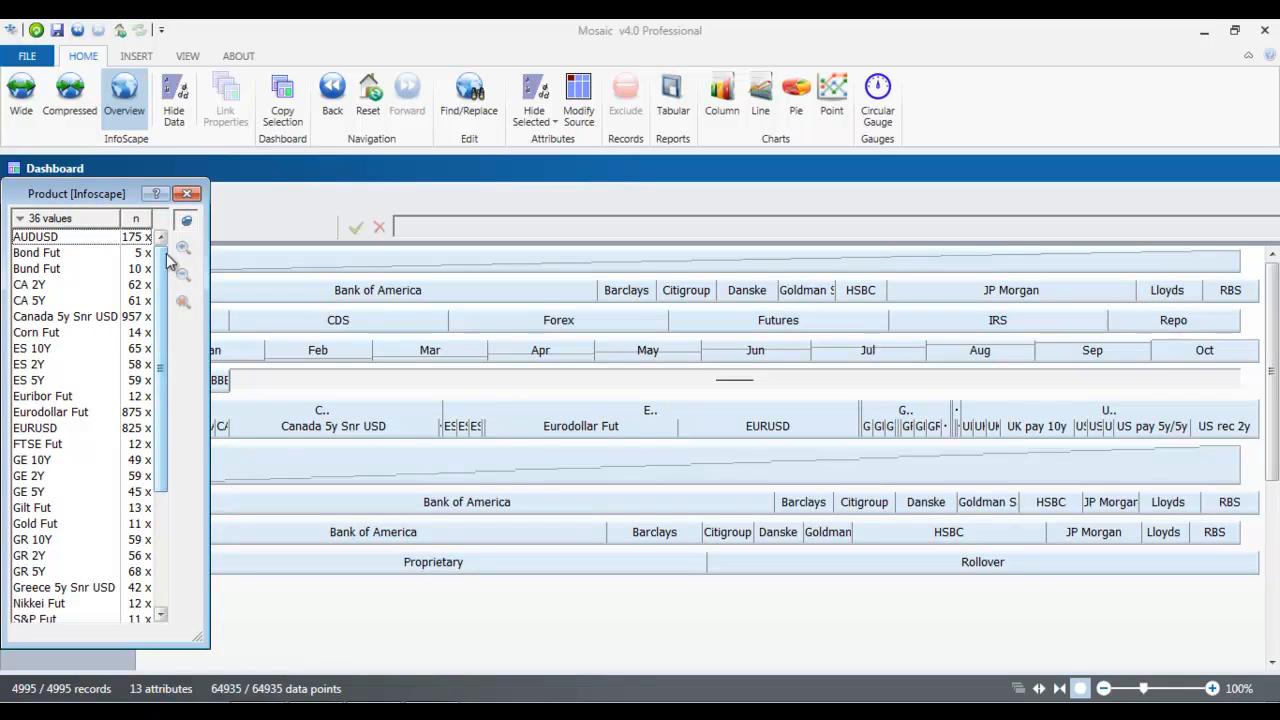
drag(164, 324, 168, 366)
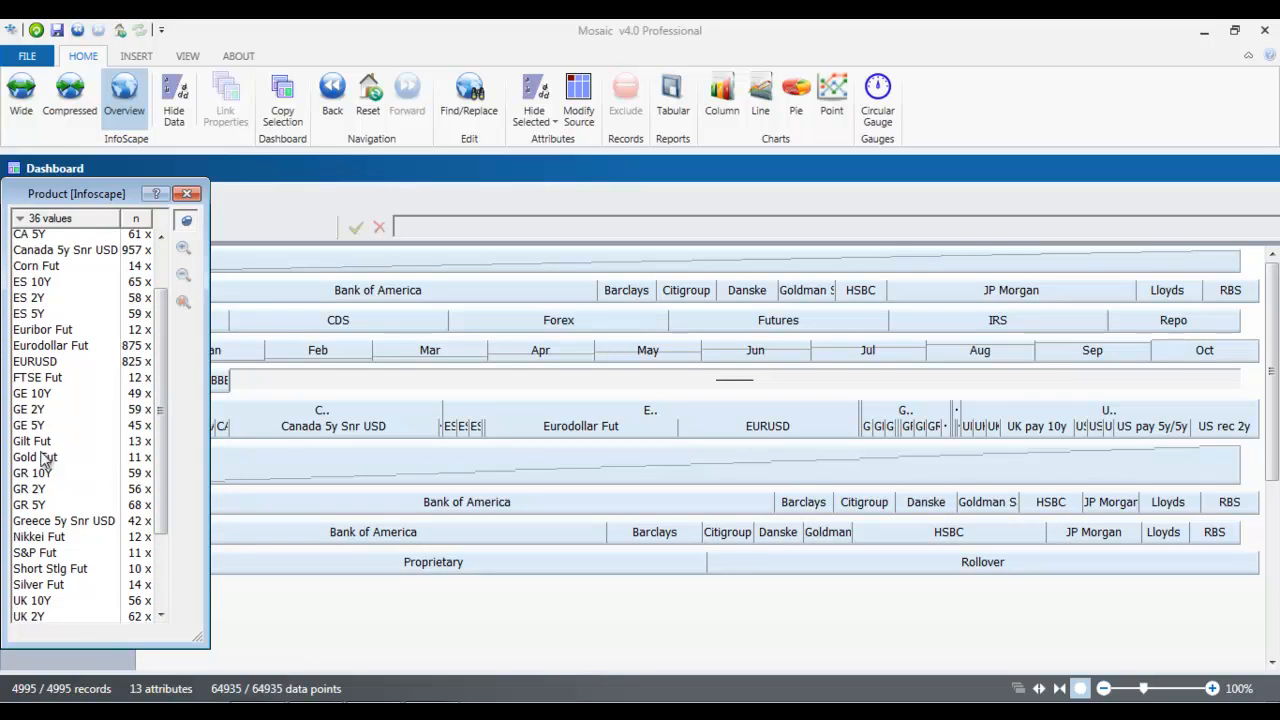
click(50, 446)
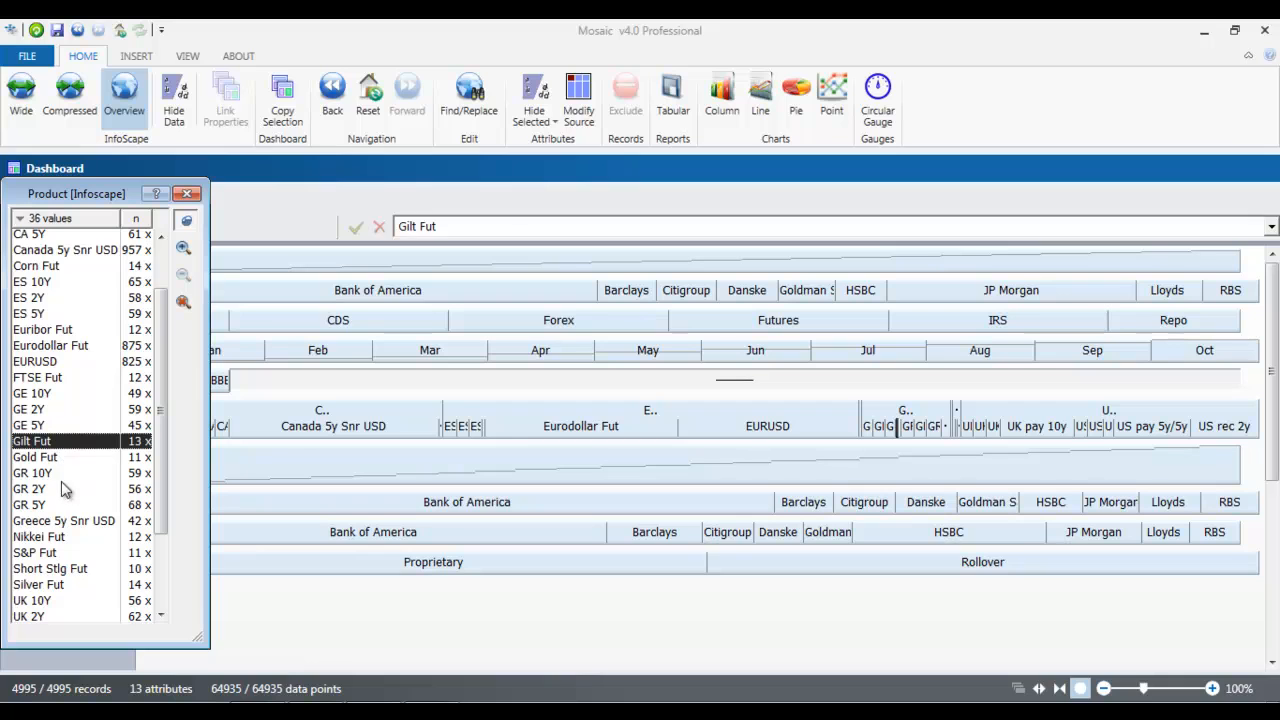
ctrl+click(50, 474)
ctrl+click(45, 505)
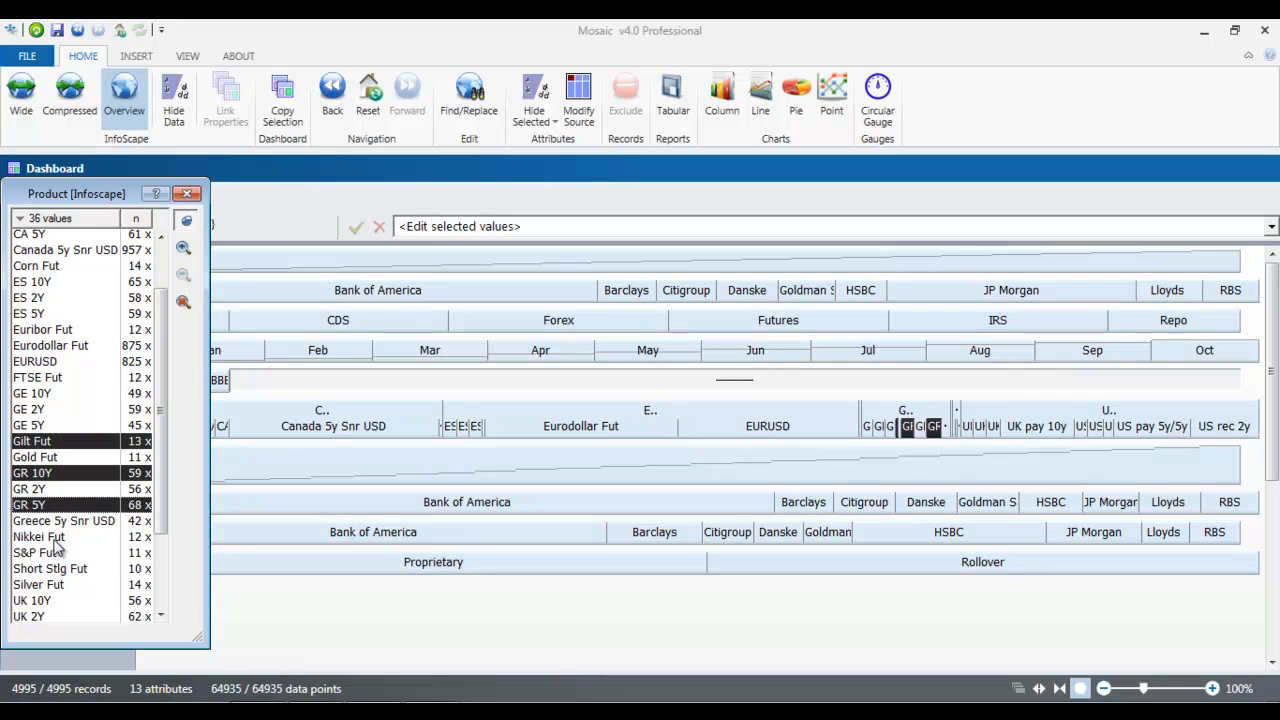
ctrl+click(57, 538)
ctrl+click(58, 570)
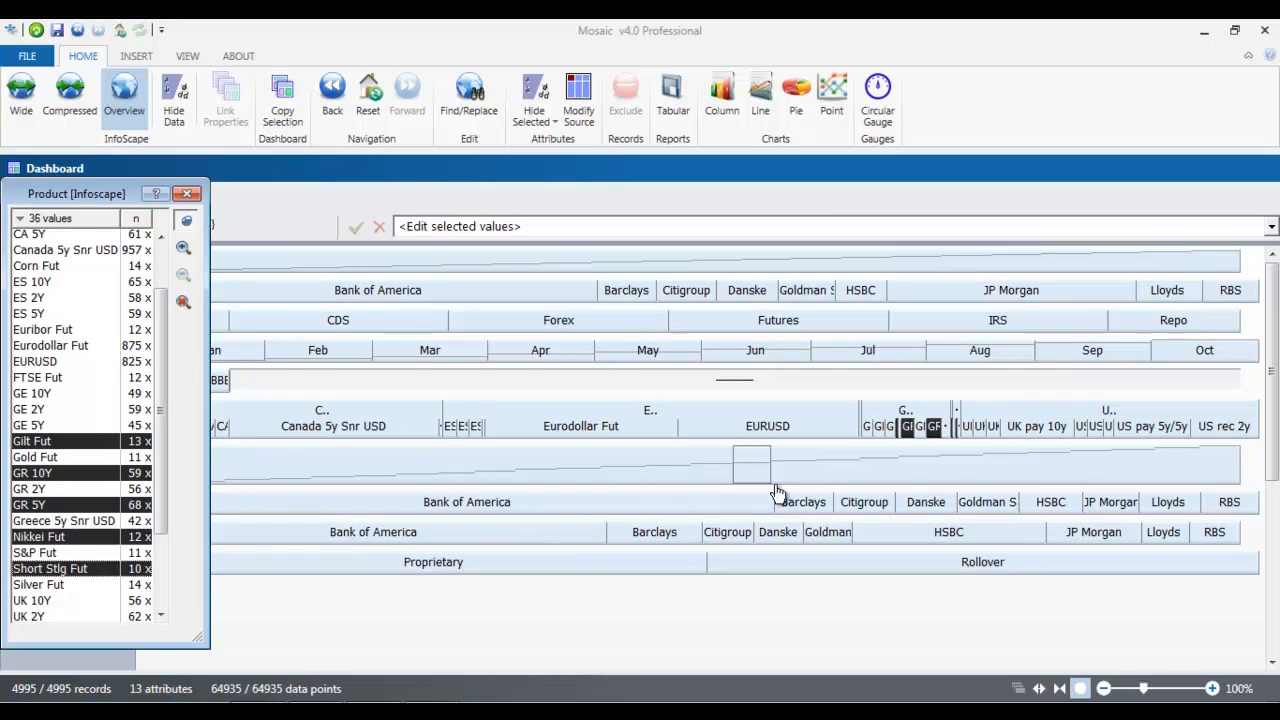
Zoom in on the selected Product values, zoom back out and close the value list
click(183, 249)
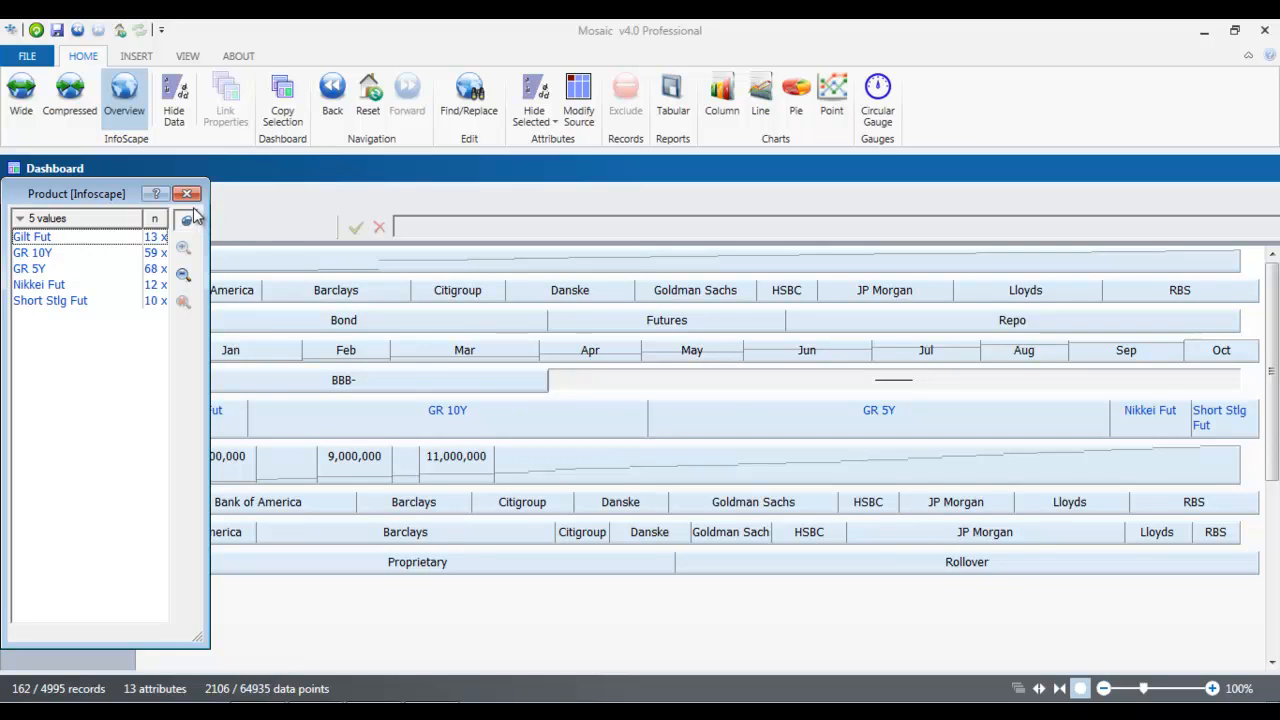
click(183, 278)
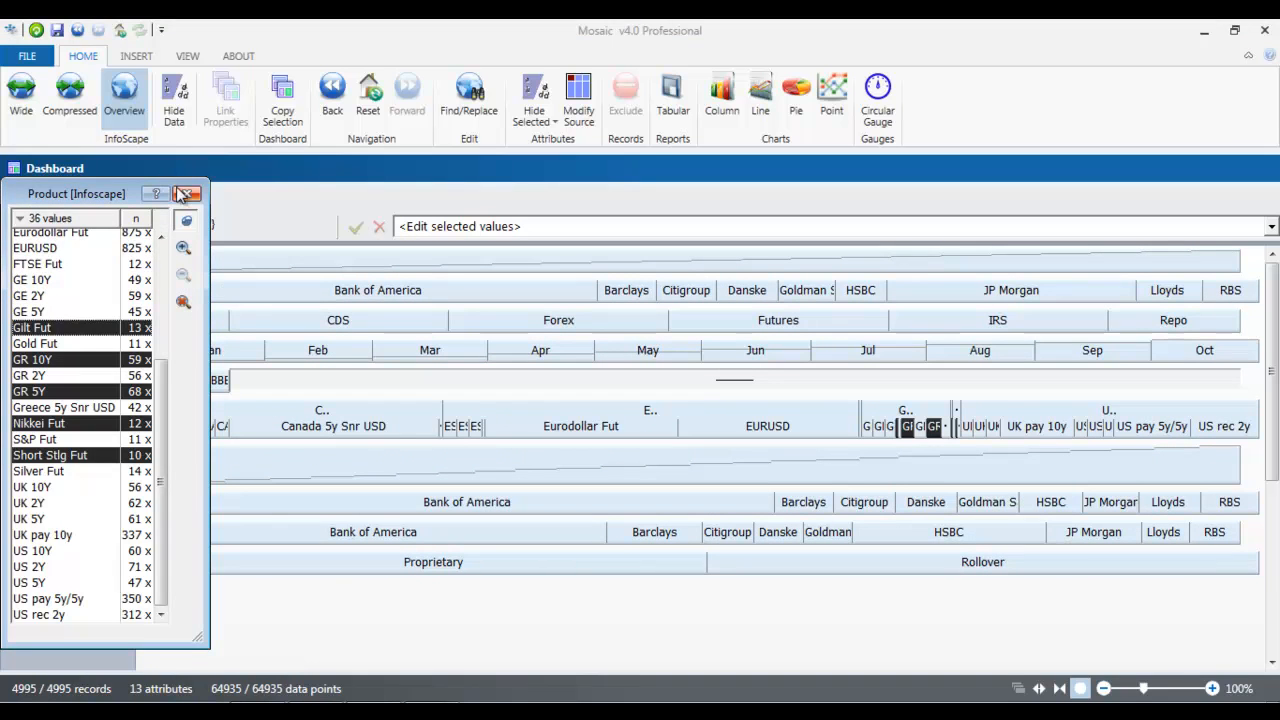
click(190, 194)
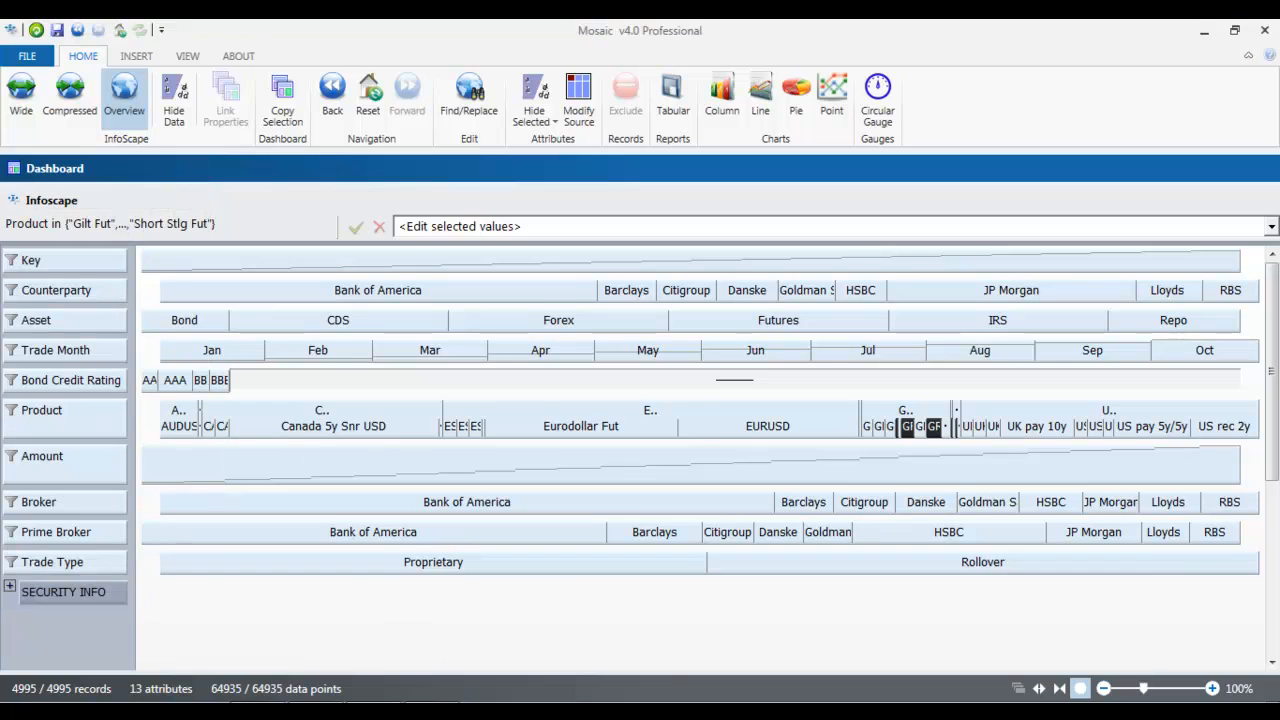
click(432, 711)
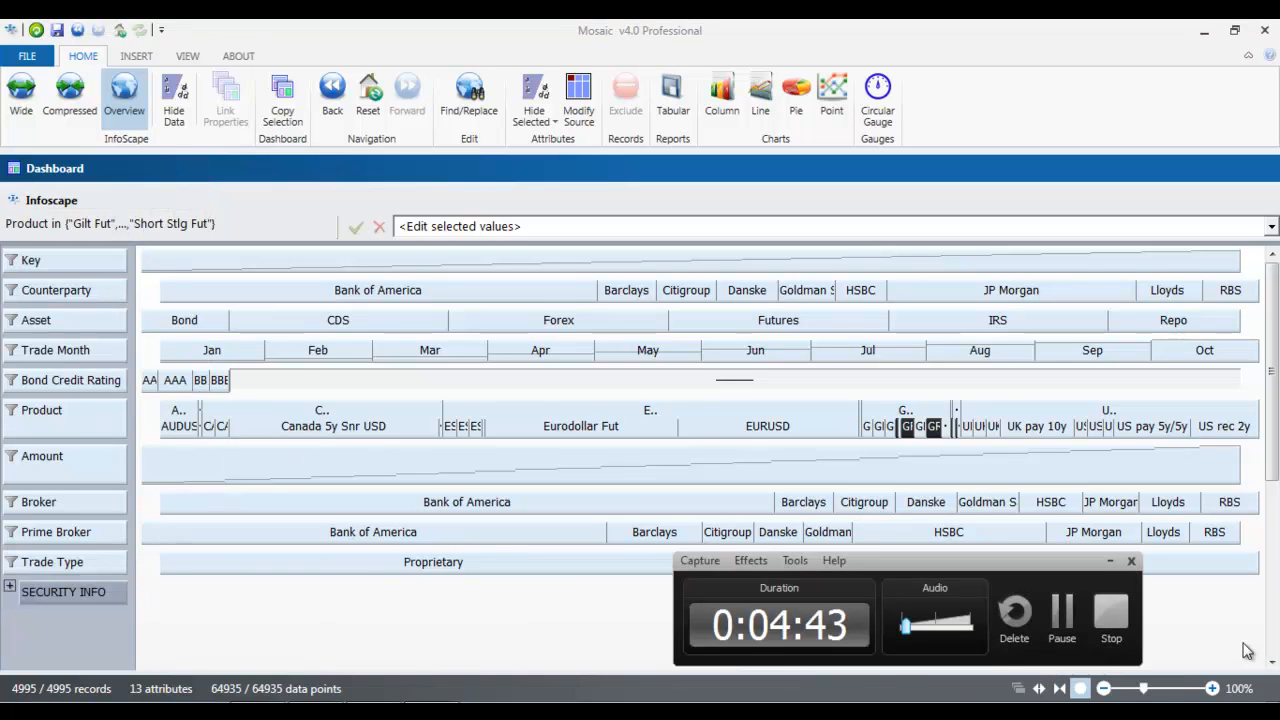